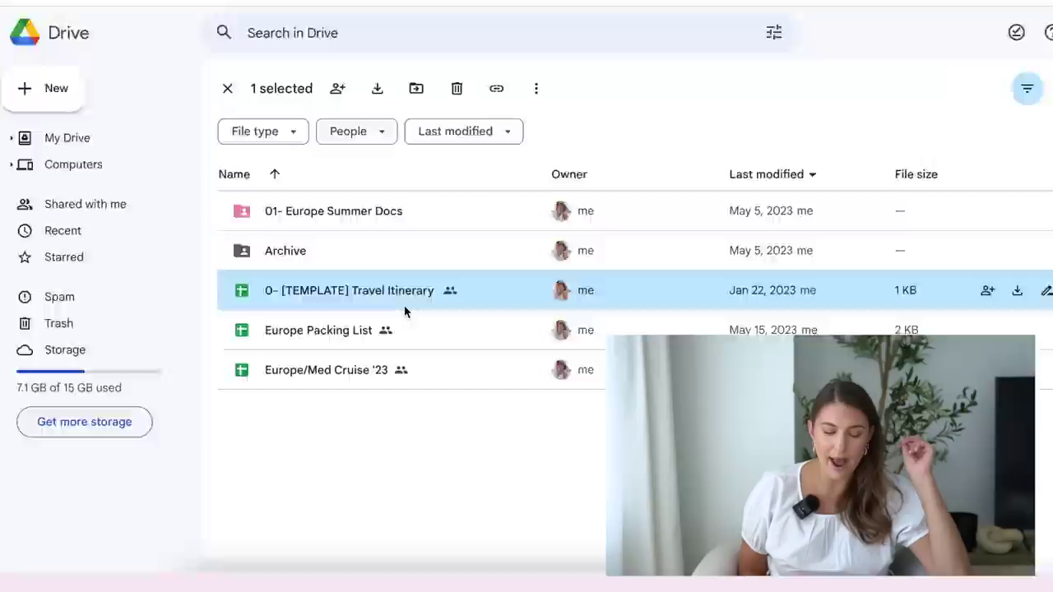
# - Open the "0- [TEMPLATE] Travel Itinerary" spreadsheet and look over its Itinerary, Location, Accomodation and Notes columns
pyautogui.doubleClick(404, 308)
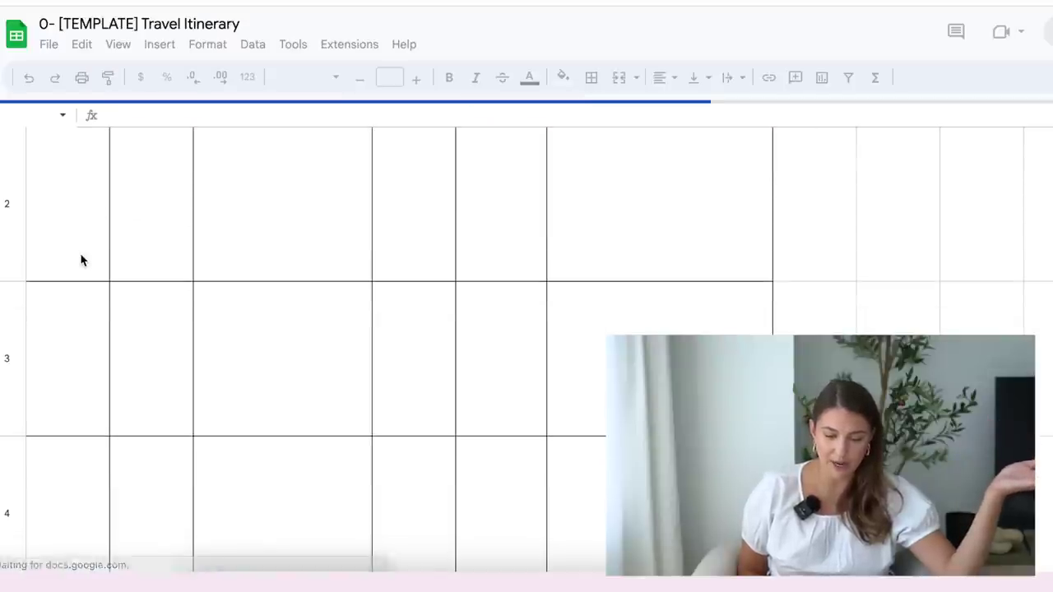
pyautogui.click(279, 288)
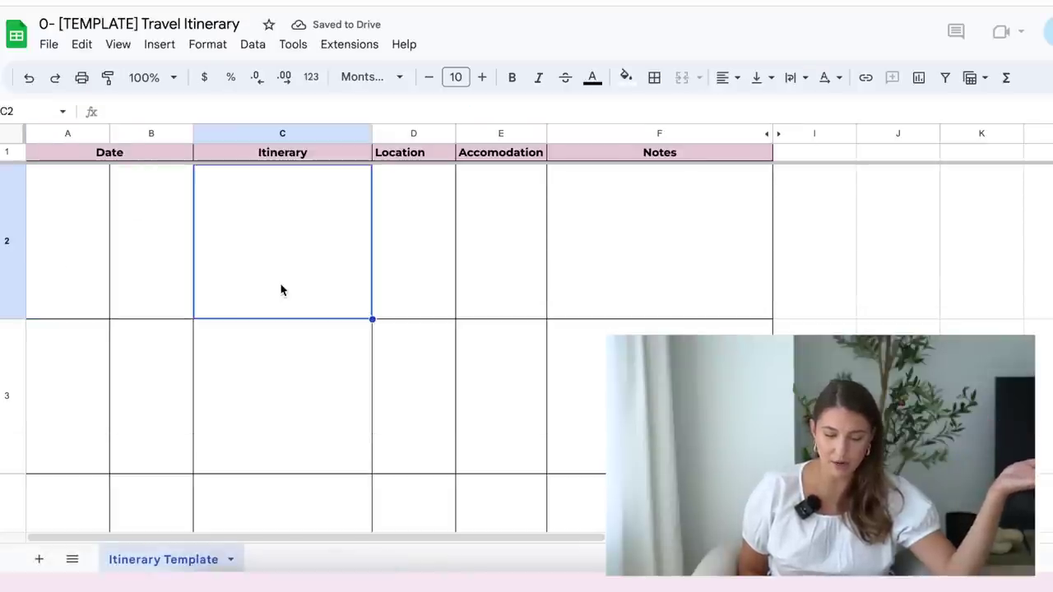
pyautogui.click(426, 272)
pyautogui.click(507, 268)
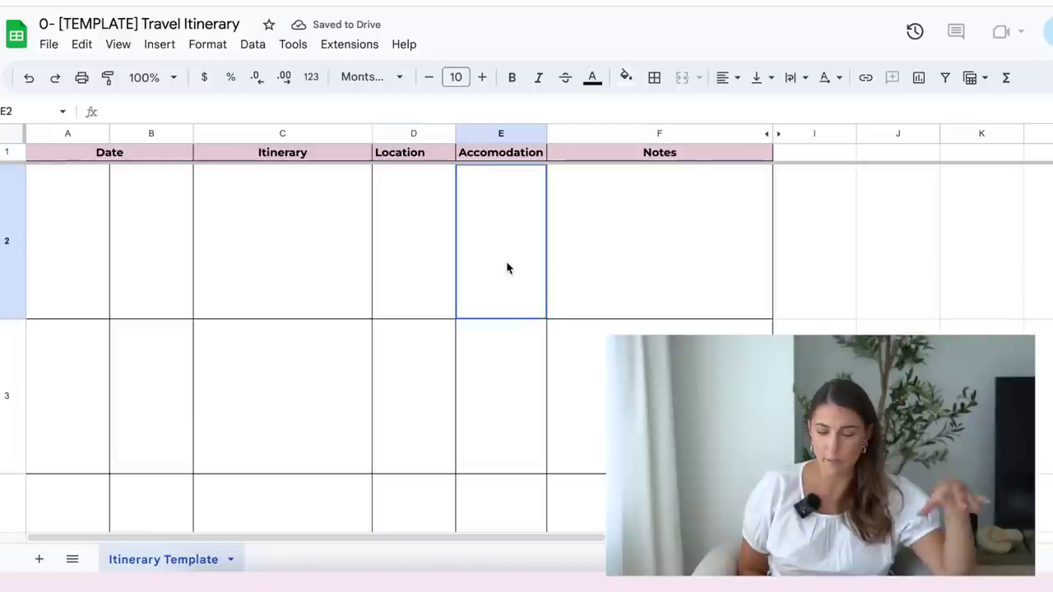
pyautogui.click(564, 249)
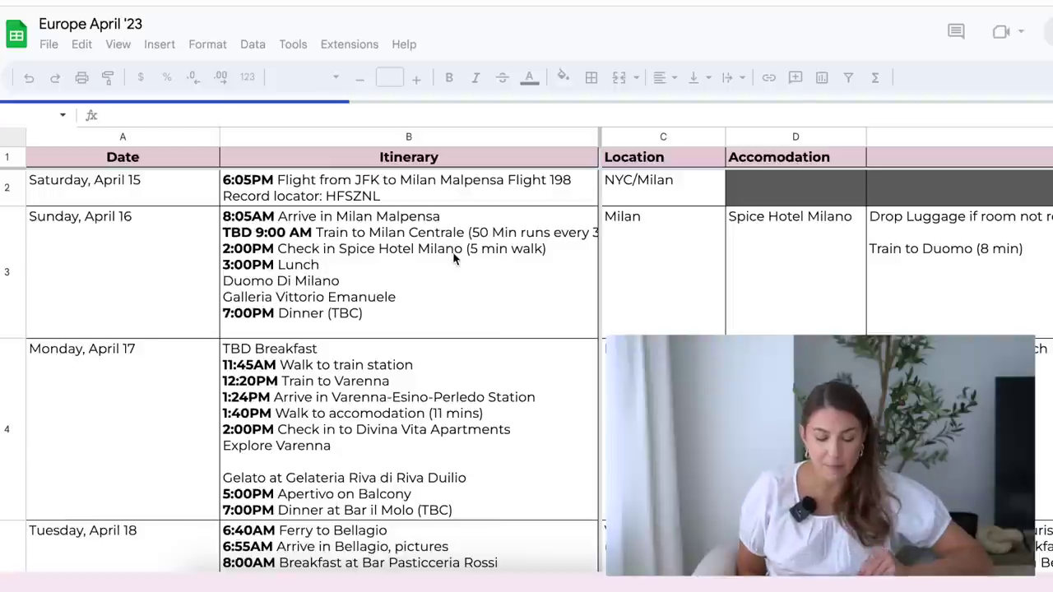
# - Review the daily schedule and notes in the itinerary sheet of the "Europe April '23" spreadsheet through to the final travel day
pyautogui.click(492, 288)
pyautogui.click(383, 196)
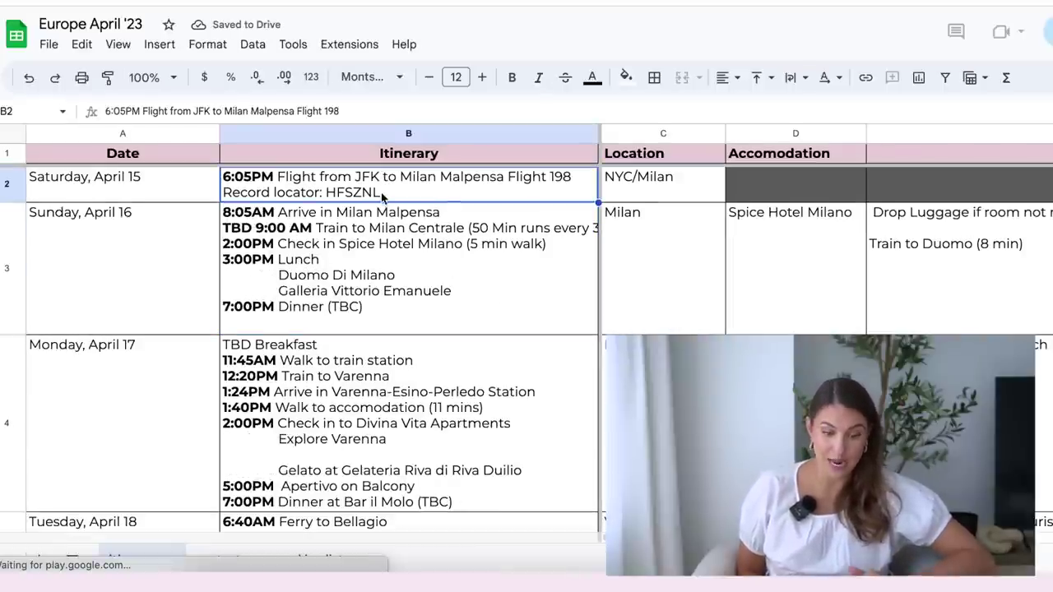
pyautogui.click(154, 184)
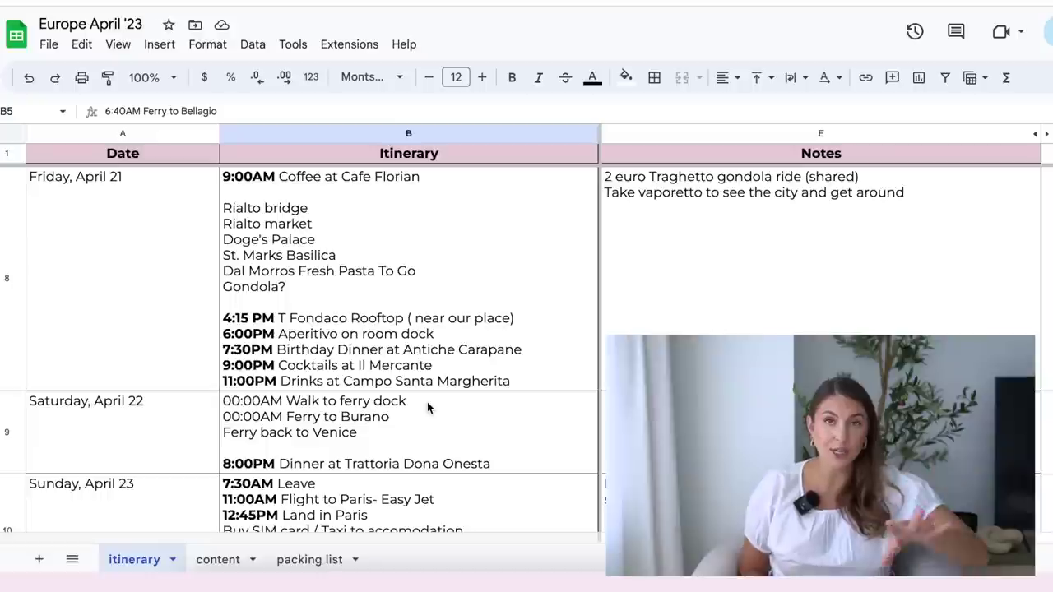
pyautogui.scroll(2, 427, 407)
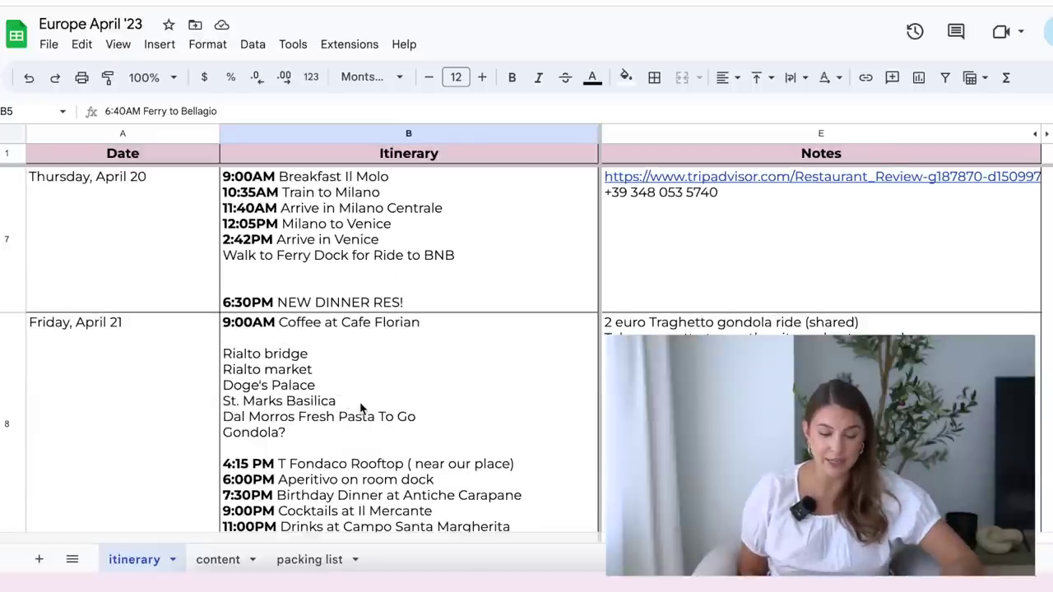
pyautogui.click(463, 384)
pyautogui.scroll(1, 463, 384)
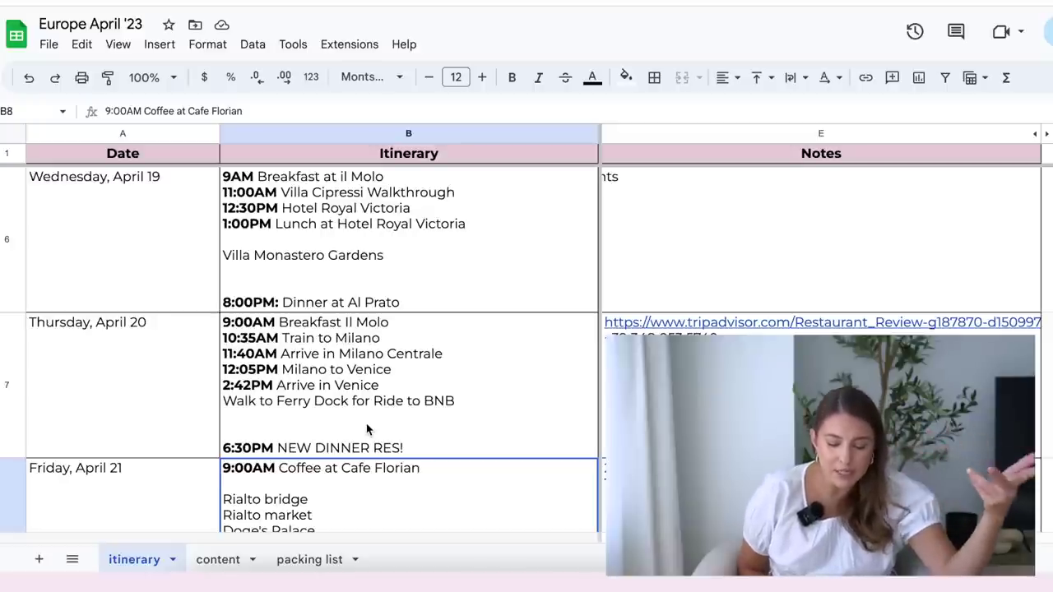
pyautogui.scroll(-2, 367, 428)
pyautogui.scroll(-4, 366, 421)
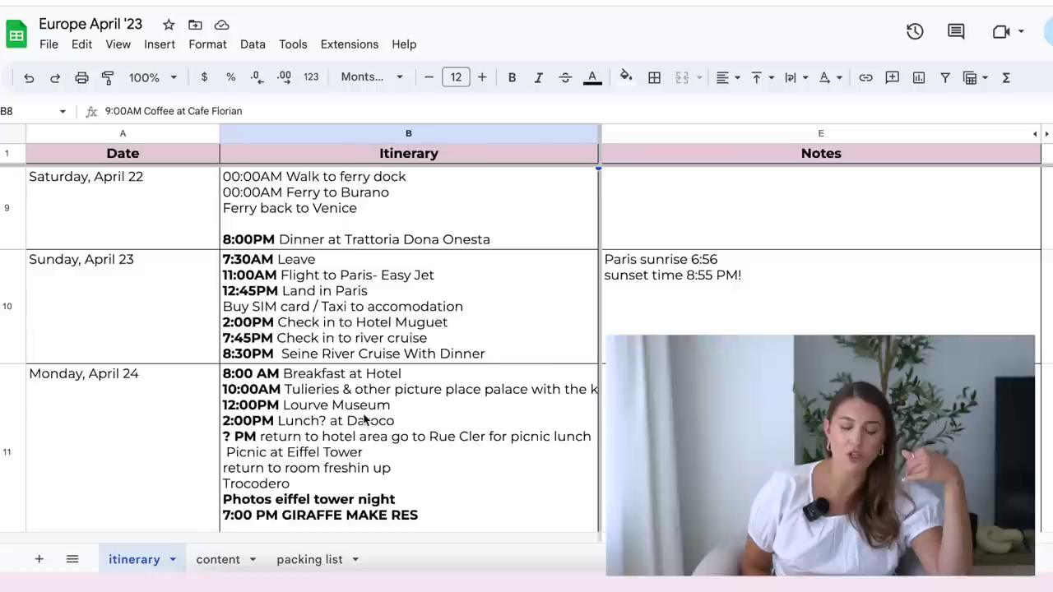
pyautogui.scroll(-1, 366, 419)
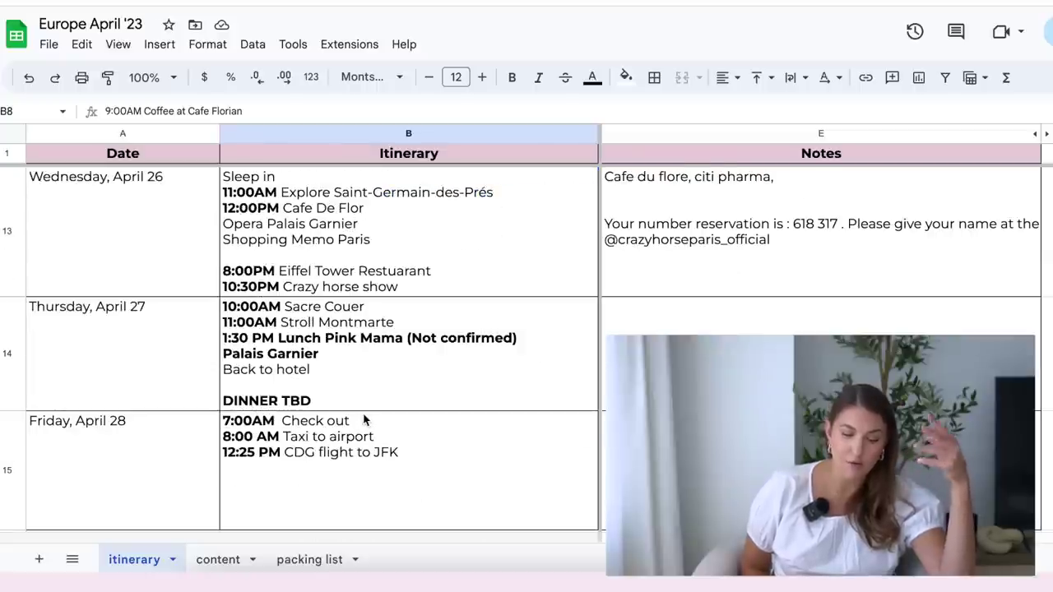
pyautogui.scroll(3, 366, 419)
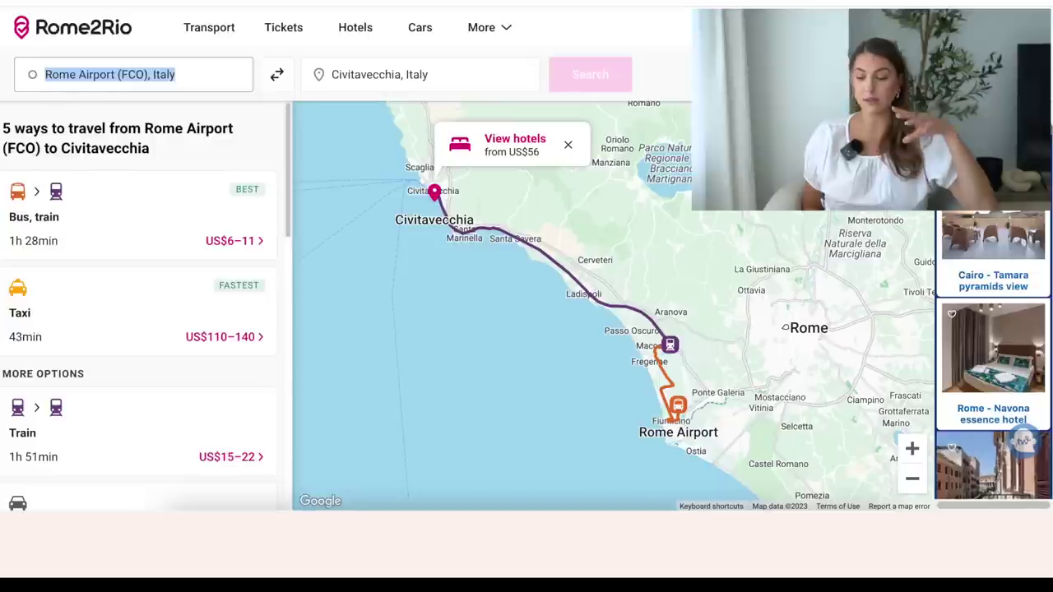
# - In Rome2Rio, search for travel options from Rome, Italy to Sorrento, Italy
pyautogui.write('rome')
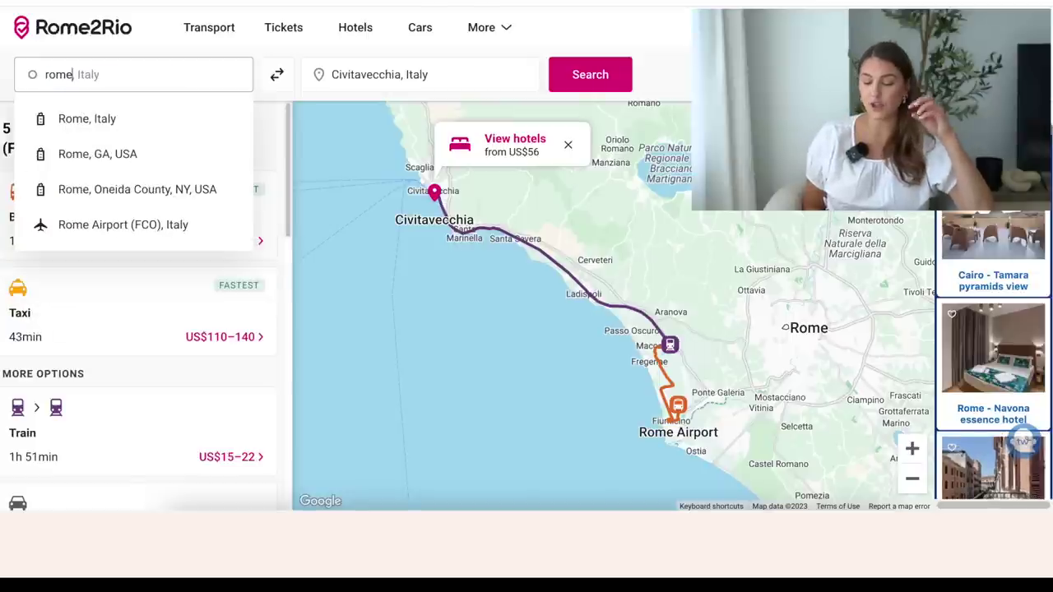
pyautogui.click(173, 115)
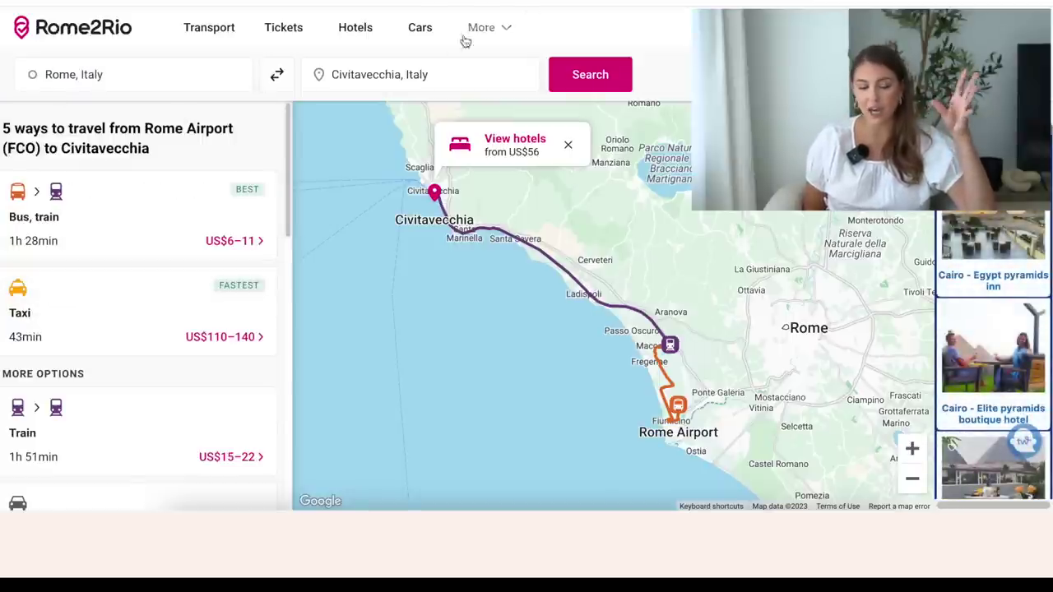
pyautogui.click(406, 76)
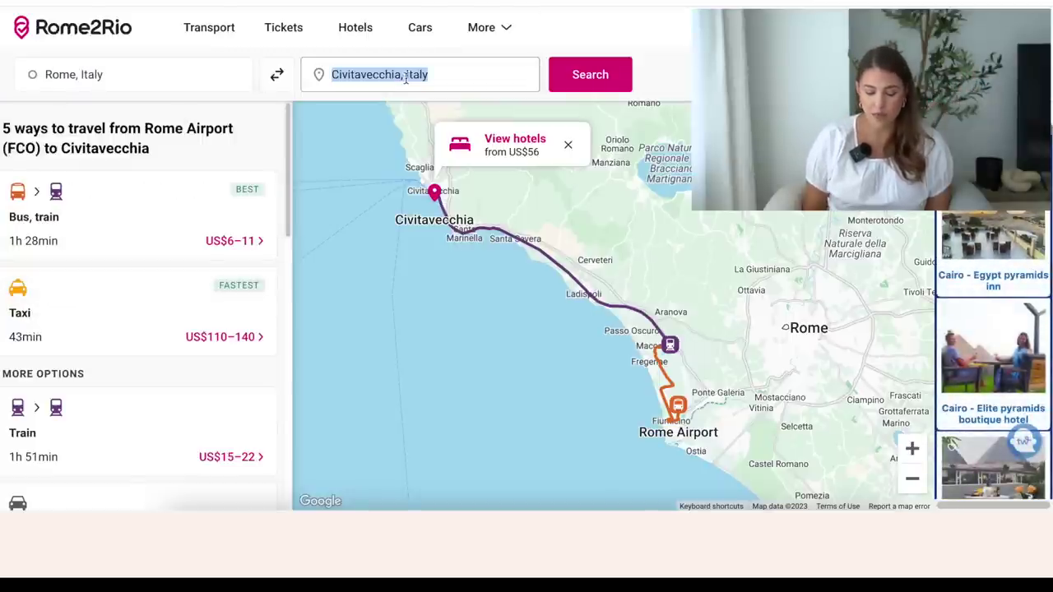
pyautogui.write('sorrento')
pyautogui.press('Return')
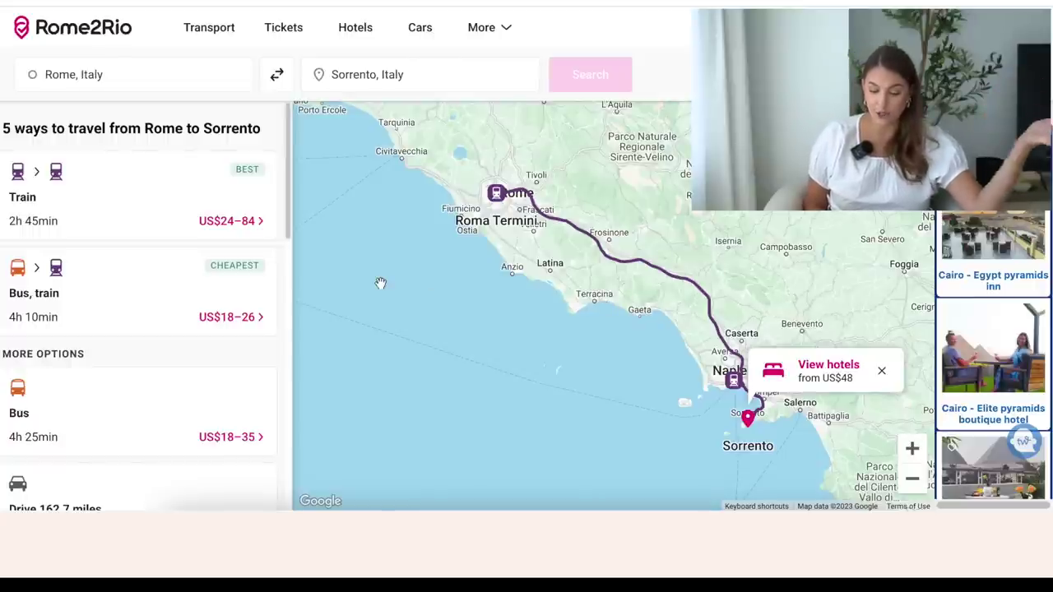
# - Examine the train and the bus-plus-train details for Rome to Sorrento, and compare them with the other travel options
pyautogui.click(159, 203)
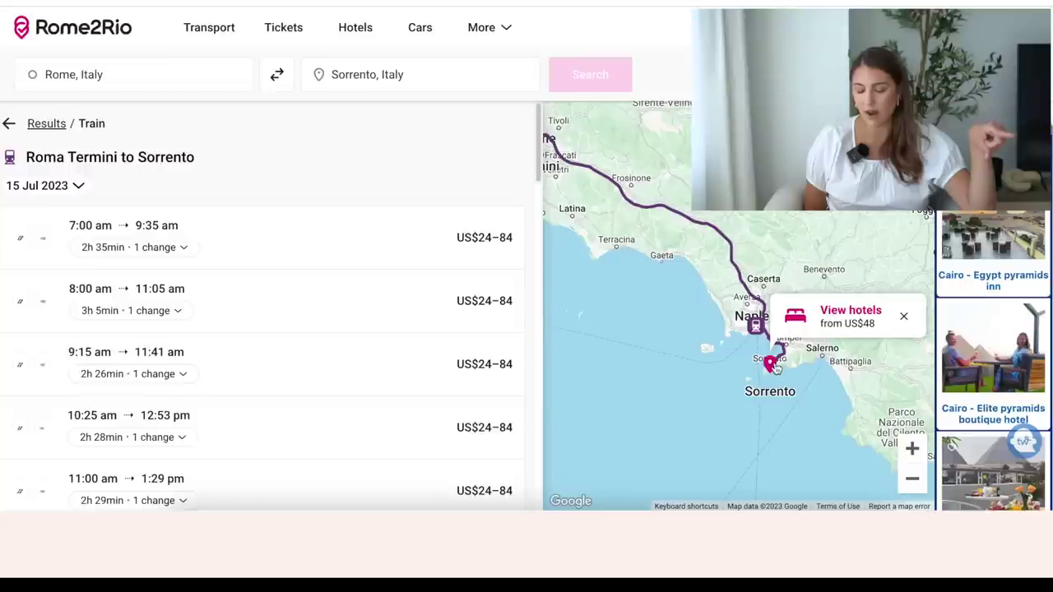
pyautogui.click(47, 123)
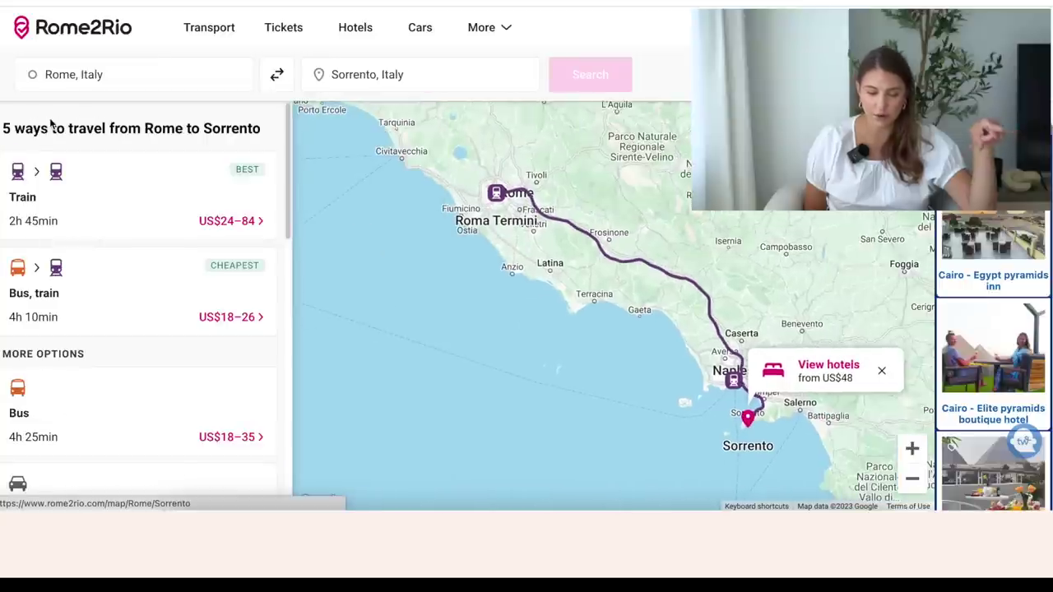
pyautogui.click(106, 284)
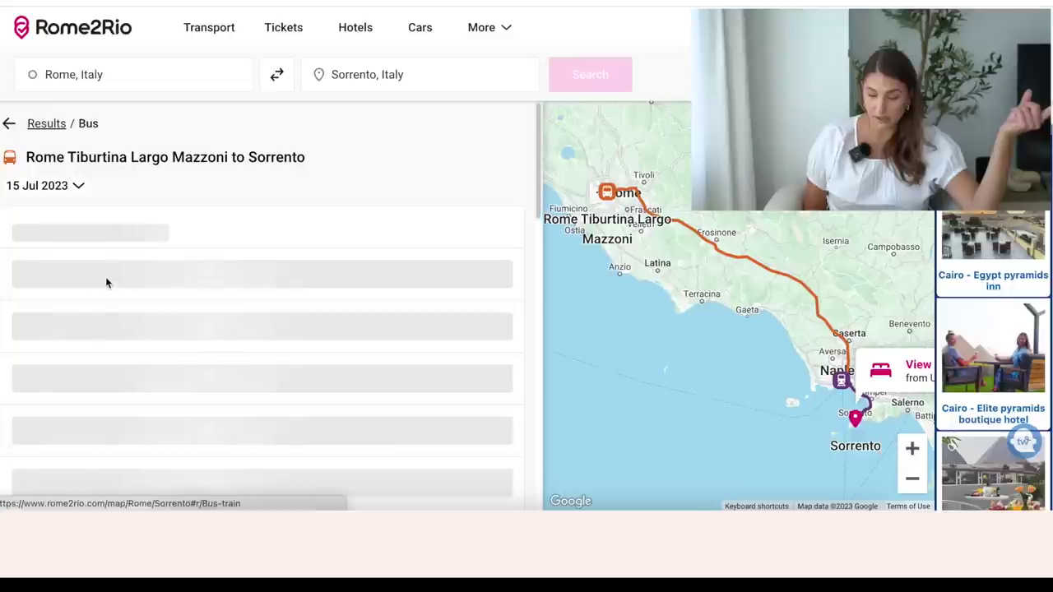
pyautogui.click(57, 123)
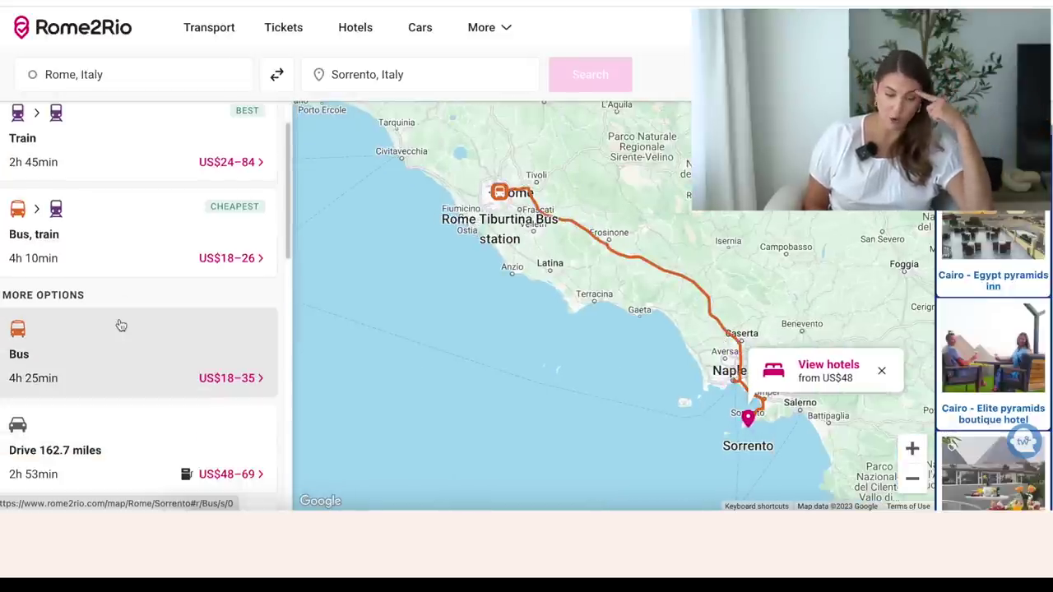
pyautogui.scroll(-1, 104, 357)
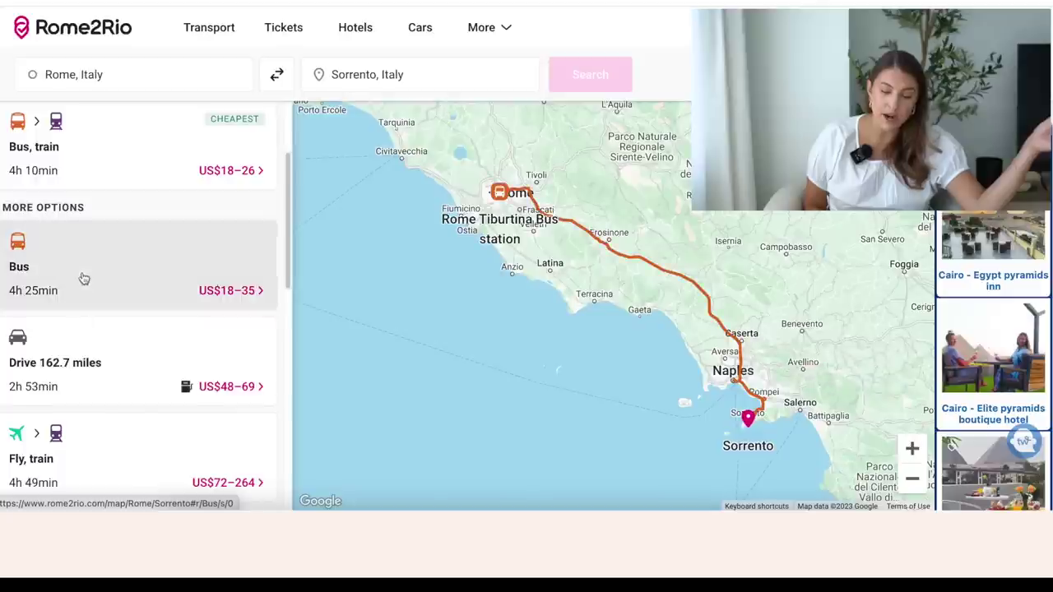
pyautogui.scroll(1, 82, 263)
pyautogui.scroll(1, 84, 252)
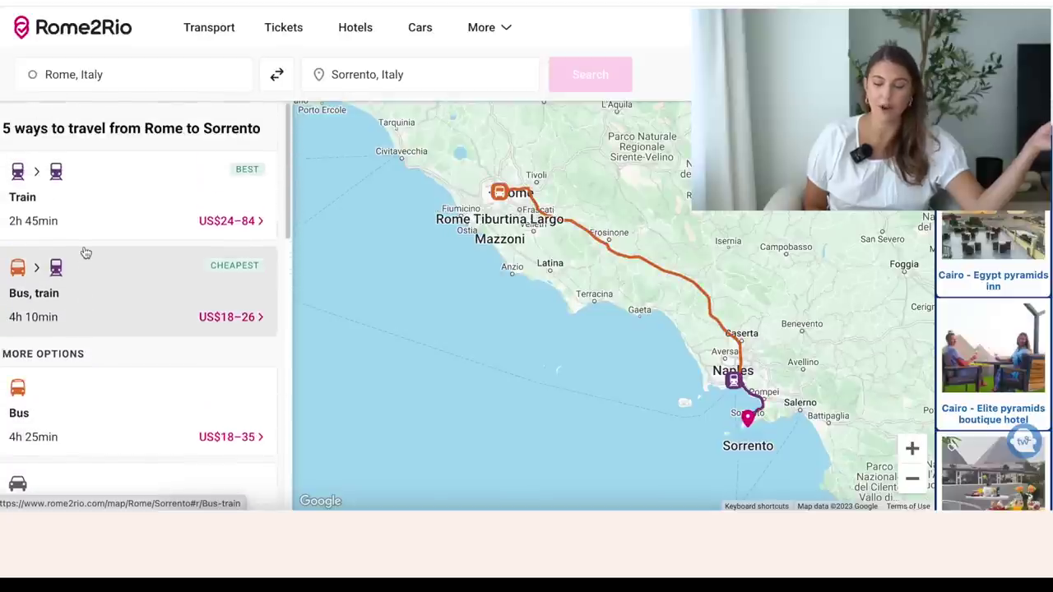
# - Search for routes from New York JFK Airport (JFK) to the Empire State Building, NY
pyautogui.click(122, 75)
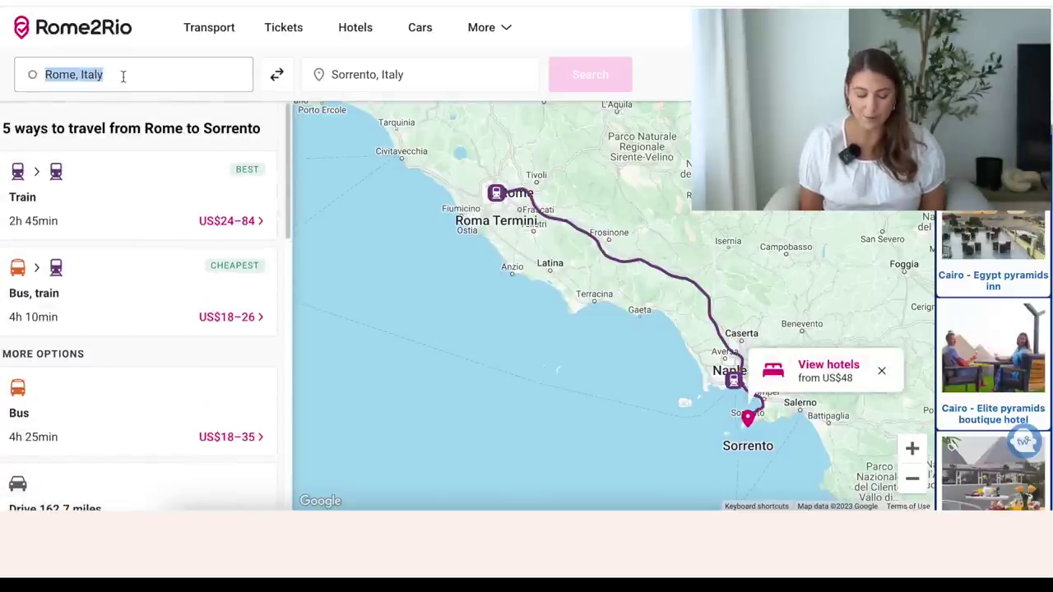
pyautogui.write('nyc')
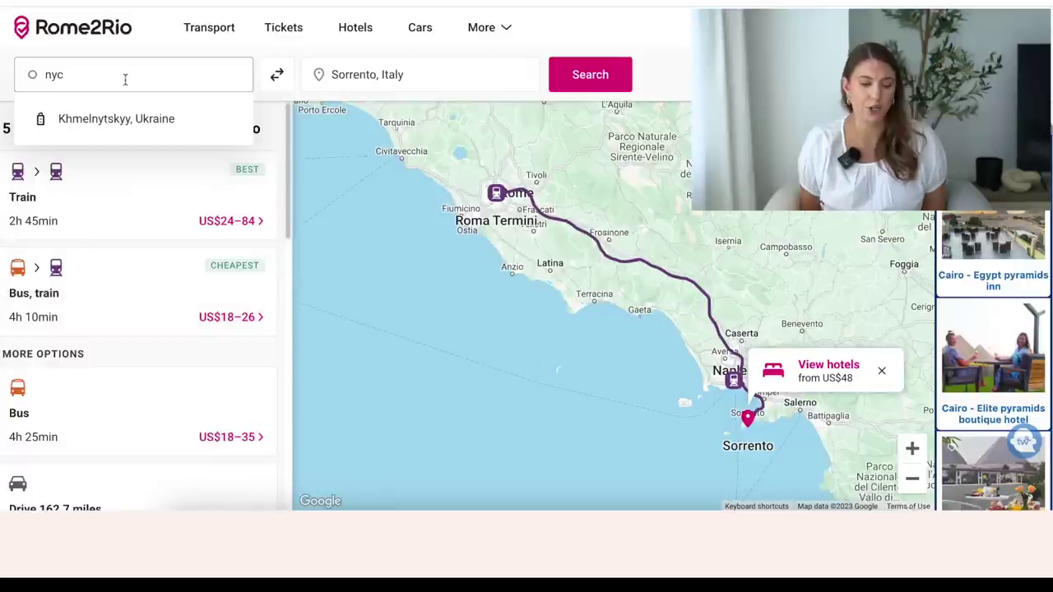
pyautogui.click(360, 72)
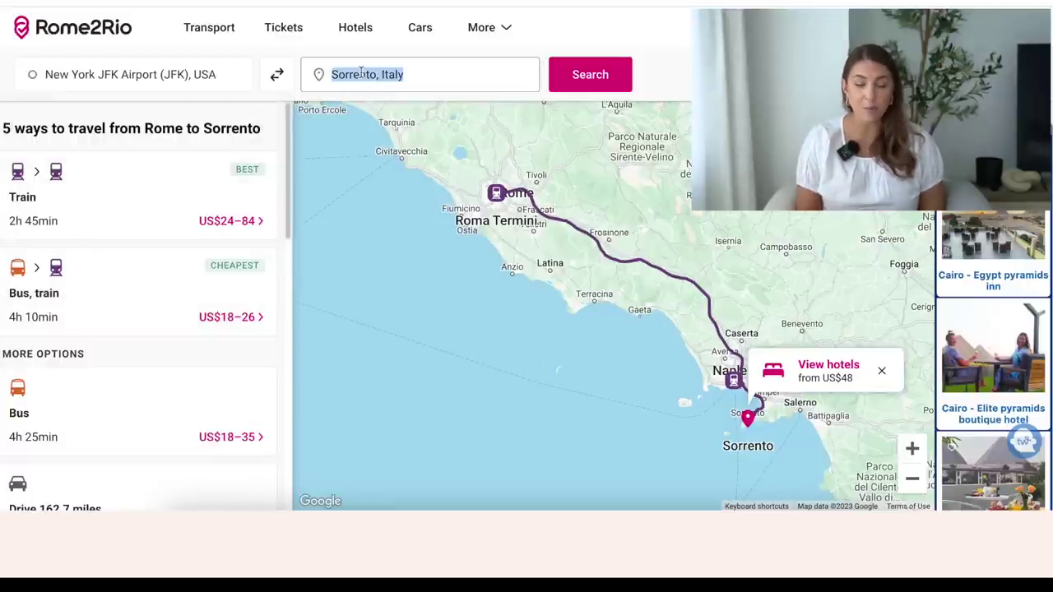
pyautogui.write('empire')
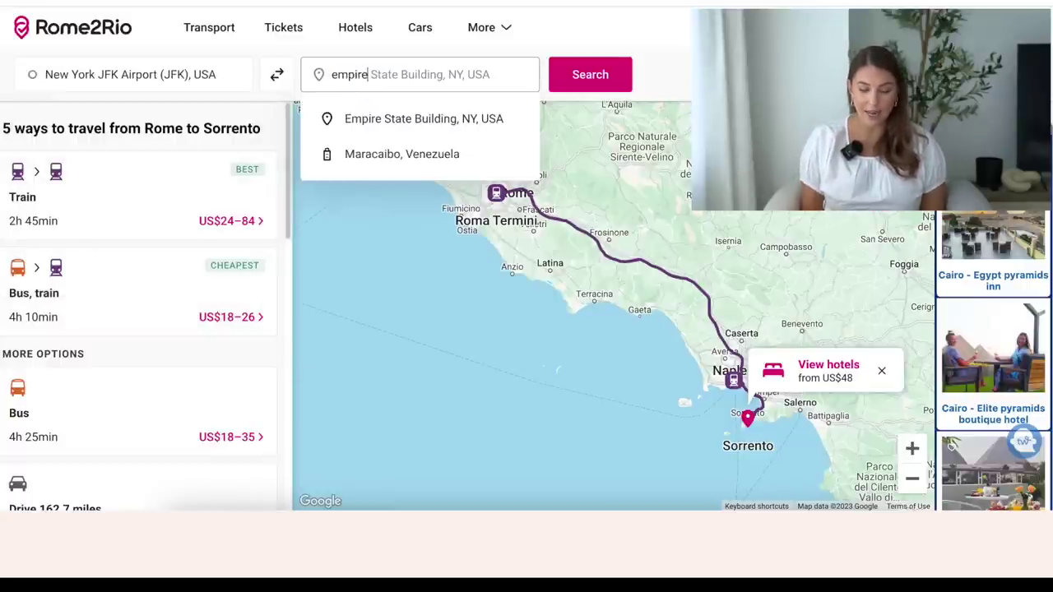
pyautogui.press('Return')
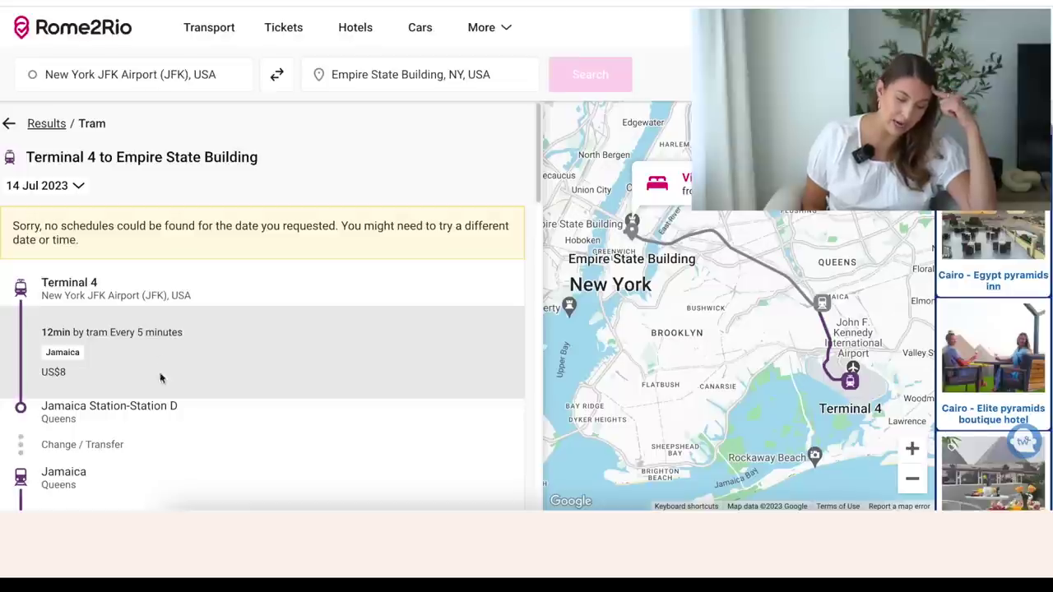
# - Examine the legs of the tram and train route to the Empire State Building, then return to the list of route options
pyautogui.scroll(-2, 161, 394)
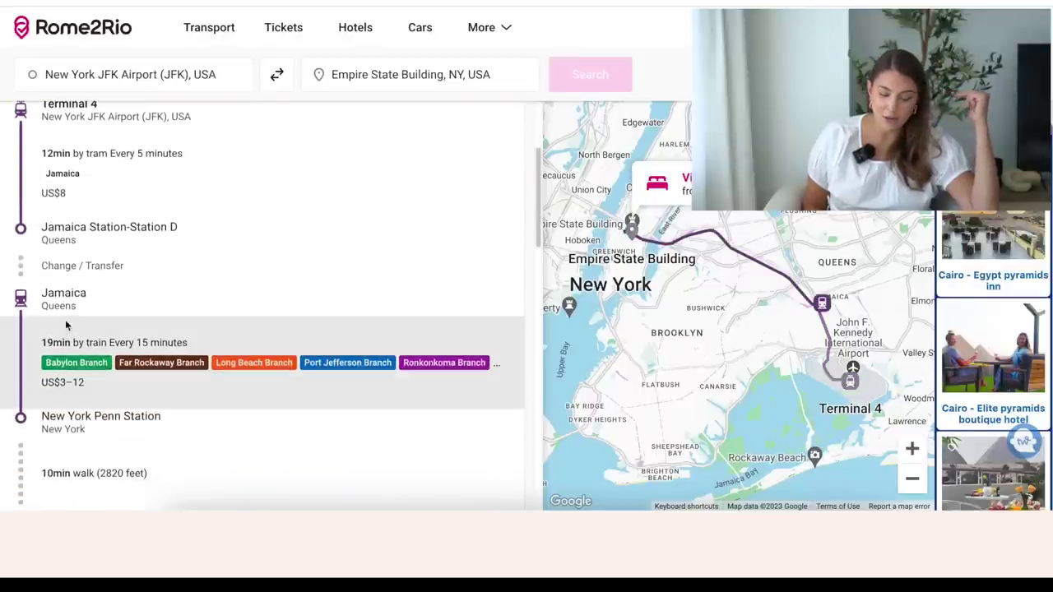
pyautogui.scroll(-2, 157, 395)
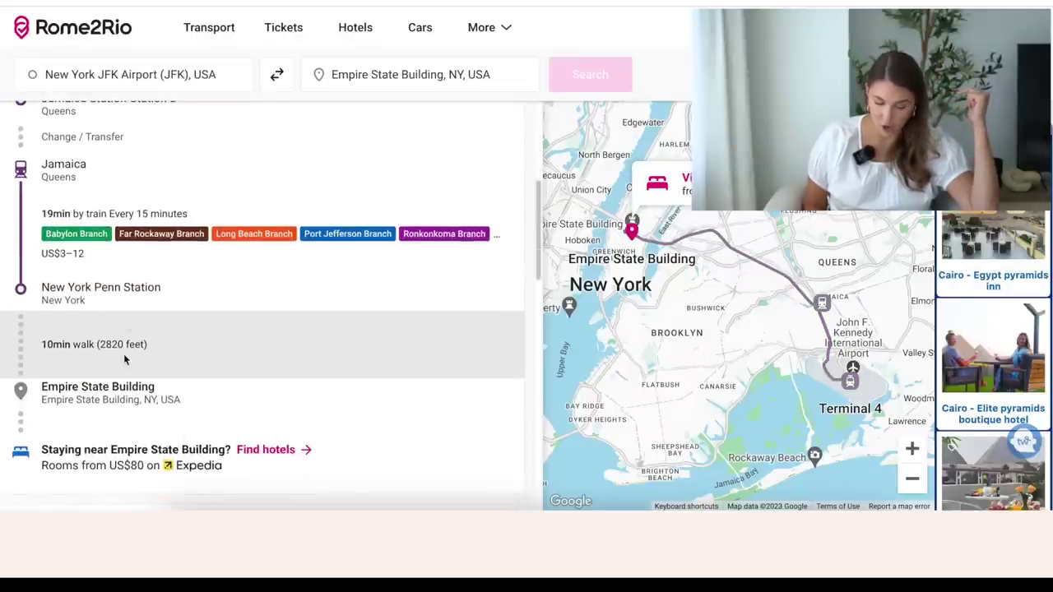
pyautogui.scroll(5, 227, 447)
pyautogui.click(121, 86)
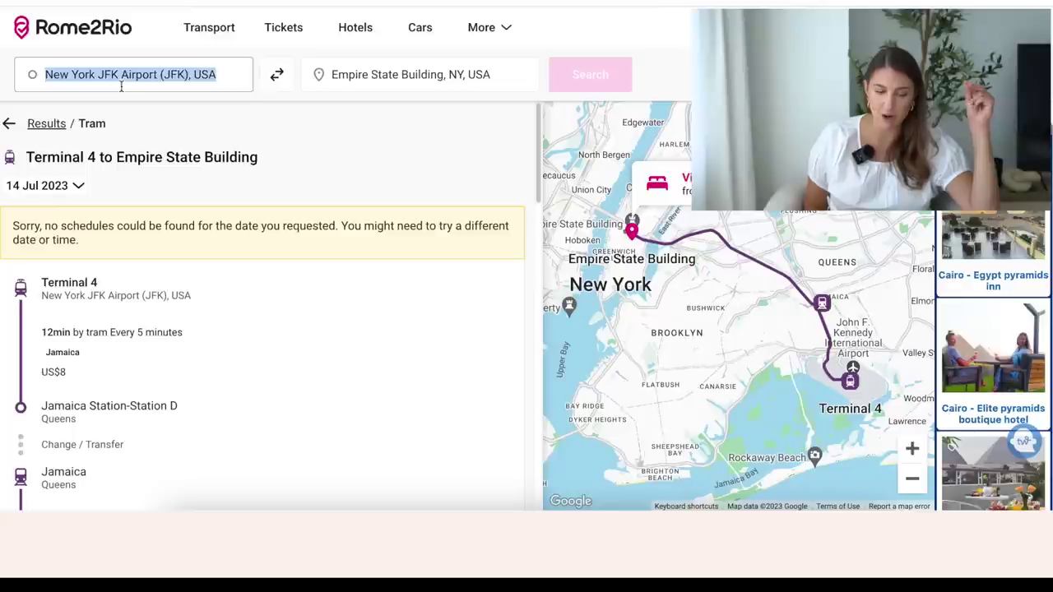
pyautogui.click(9, 124)
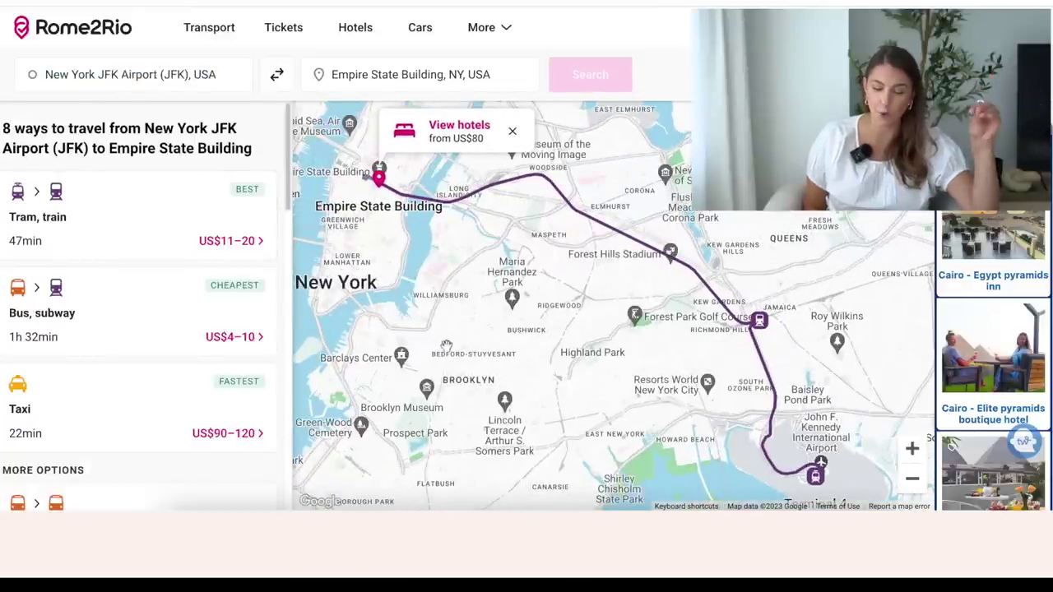
pyautogui.click(159, 86)
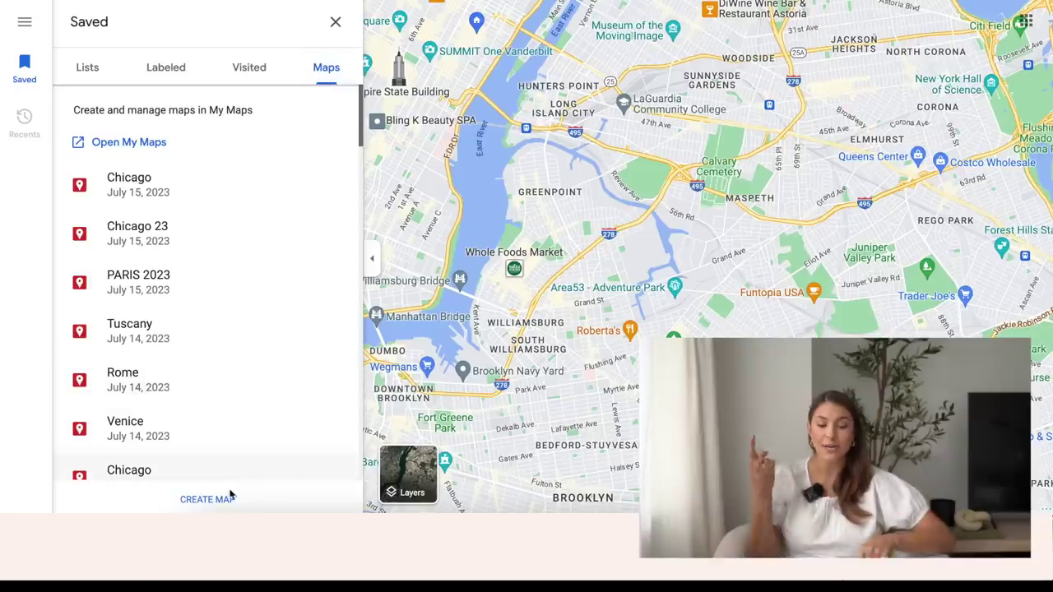
# - In Google My Maps, create a new map titled "Chicago 2023" and add Soldier Field to its untitled layer
pyautogui.click(211, 499)
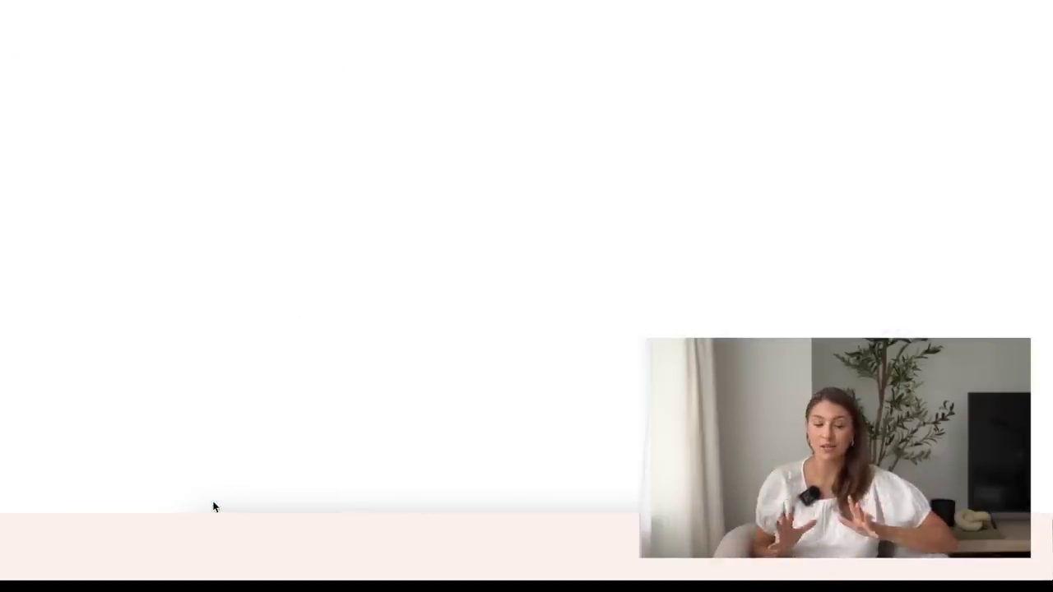
pyautogui.click(60, 36)
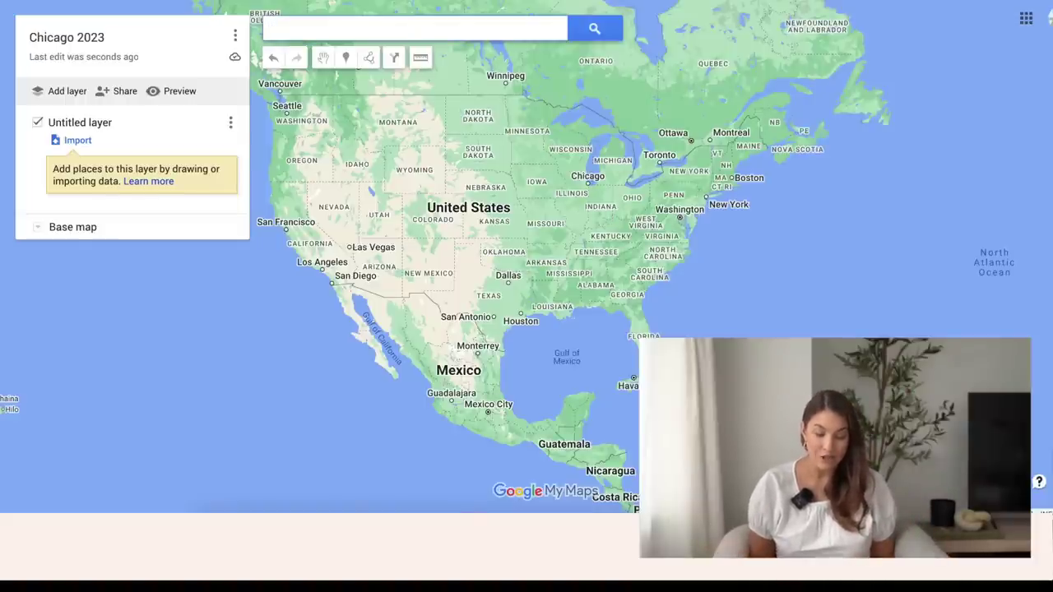
pyautogui.write('ol')
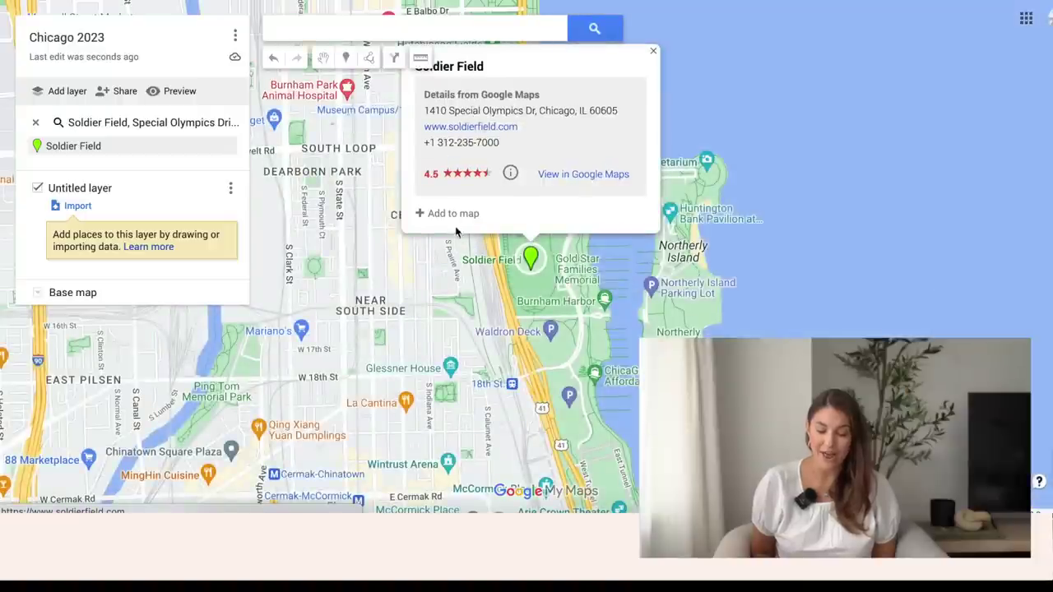
pyautogui.click(453, 214)
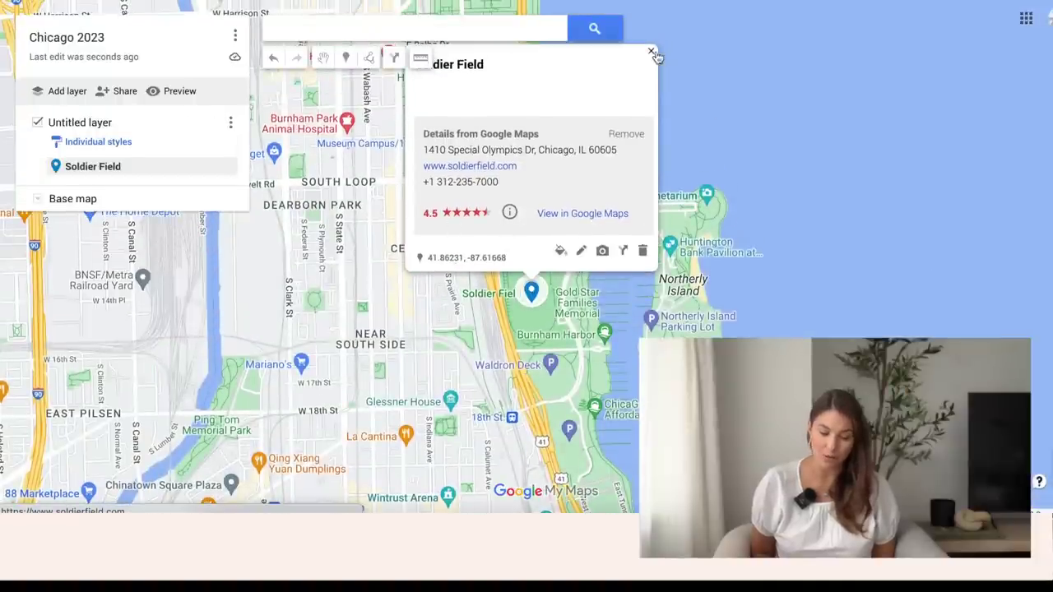
# - Add Jay Pritzker Pavilion in Millennium Park to the map's untitled layer
pyautogui.click(654, 52)
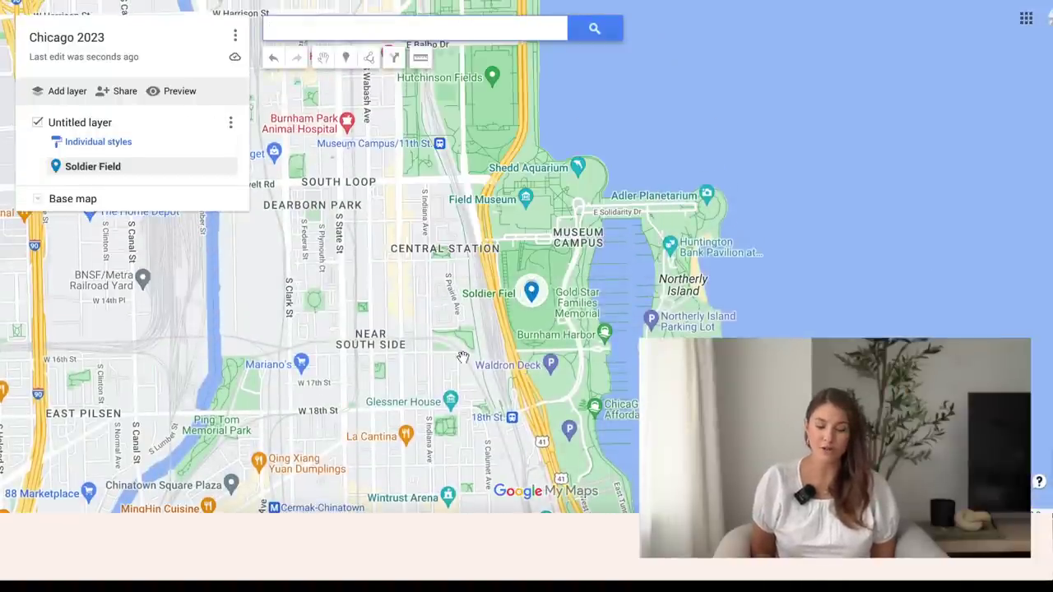
pyautogui.moveTo(386, 106); pyautogui.dragTo(384, 251)
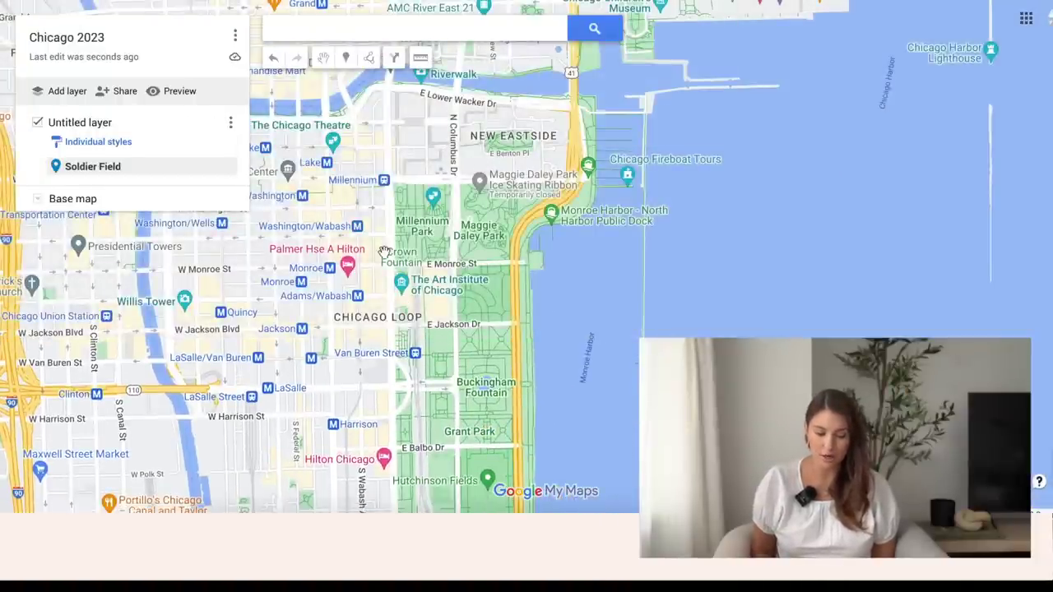
pyautogui.click(433, 199)
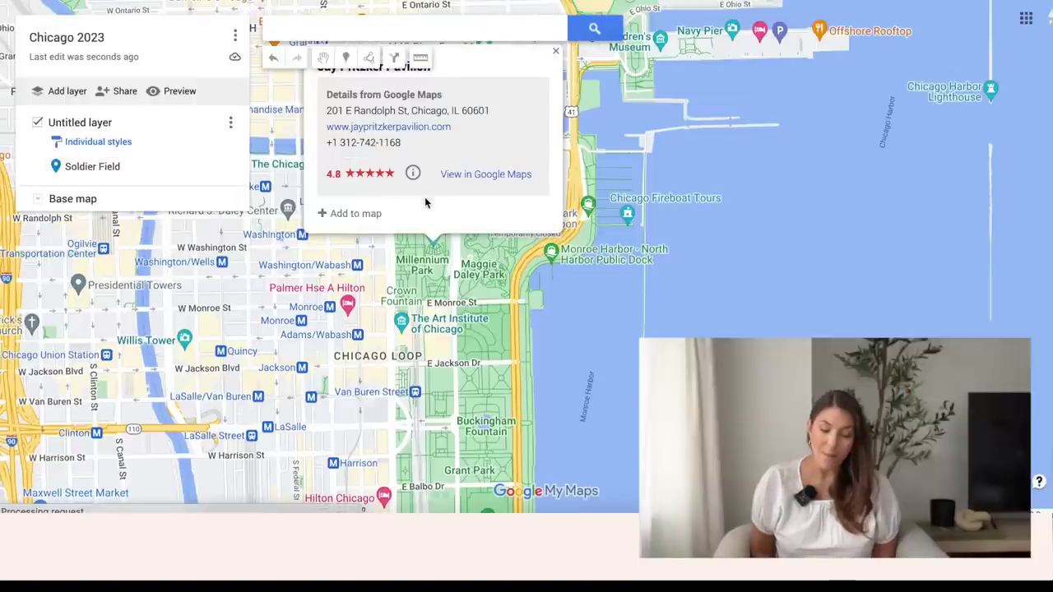
pyautogui.click(349, 212)
pyautogui.click(555, 54)
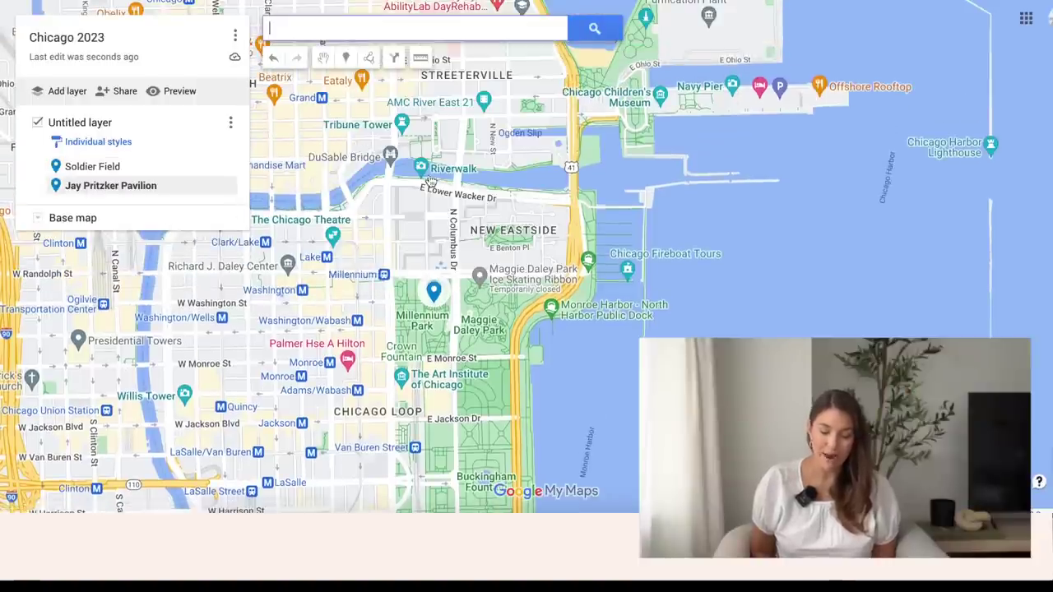
pyautogui.moveTo(329, 148); pyautogui.dragTo(502, 219)
pyautogui.scroll(-2, 477, 86)
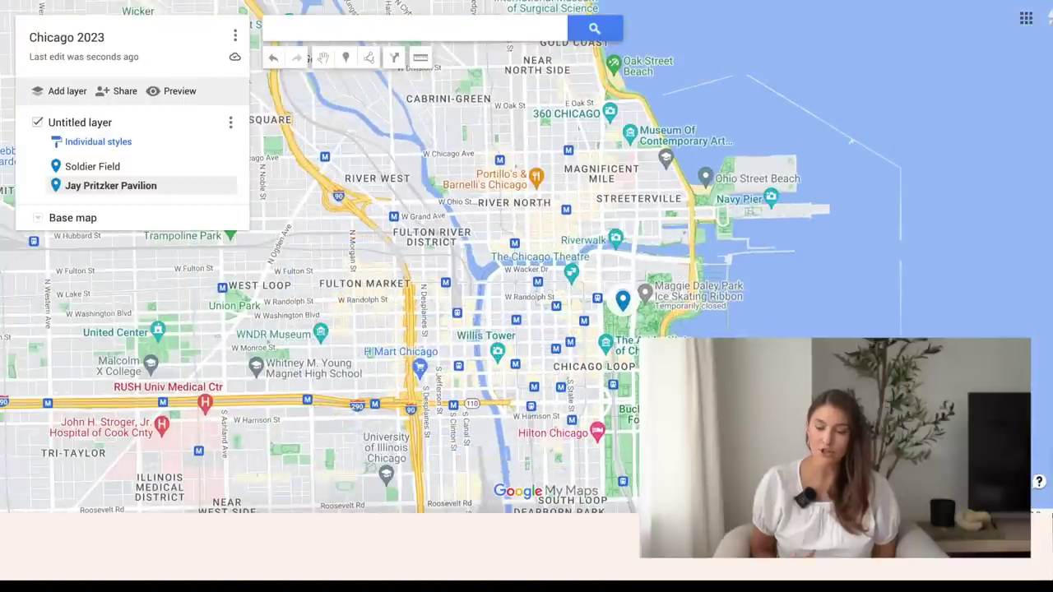
# - Open GetYourGuide's Chicago activities in a separate page and examine the 360 Chicago Observation Deck Skip-the-Line Ticket
pyautogui.hotkey('ctrl', 't')
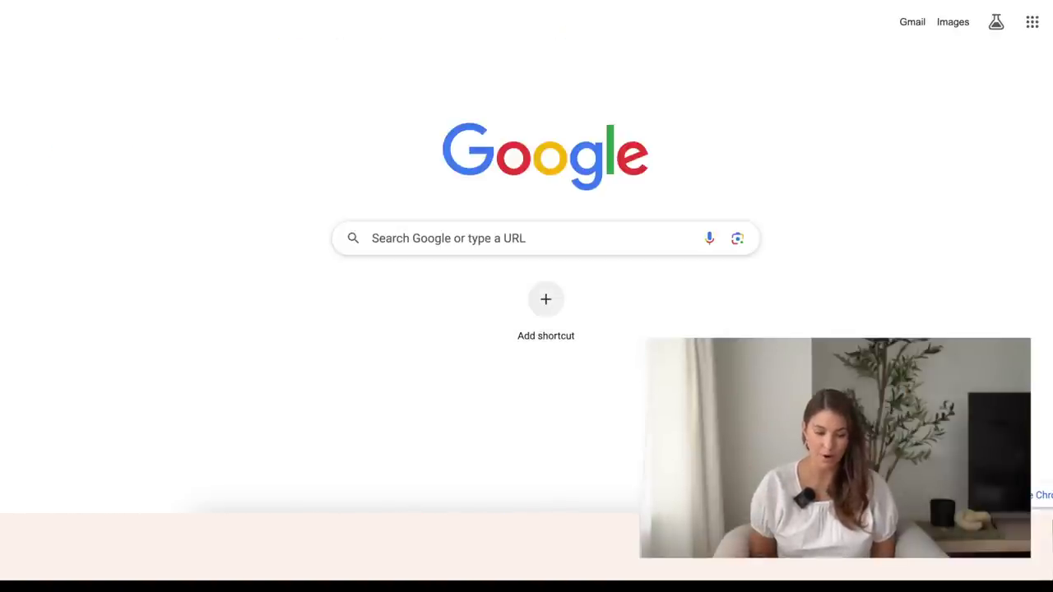
pyautogui.write('get')
pyautogui.press('Return')
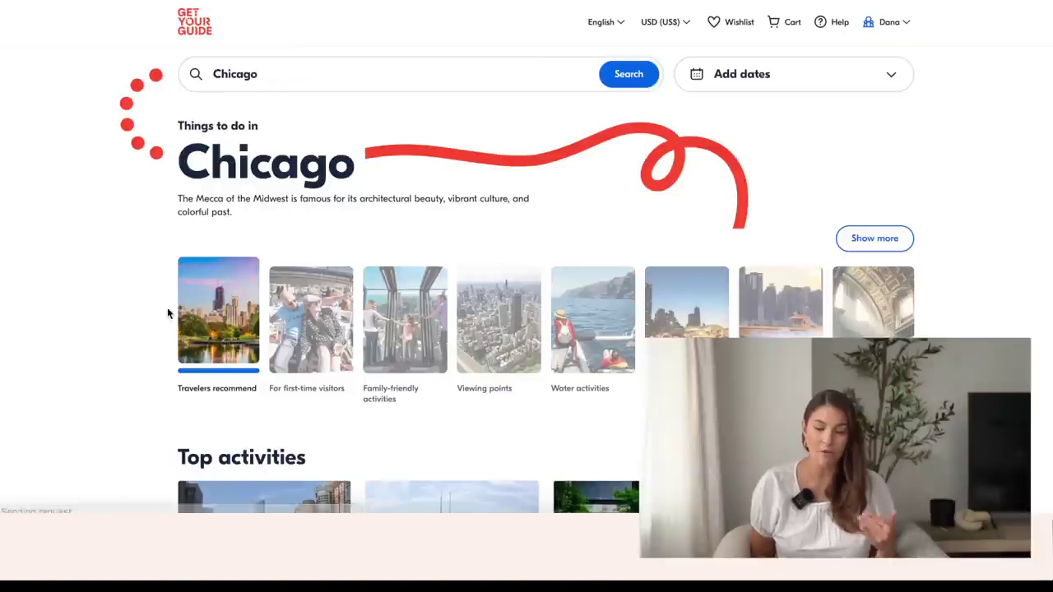
pyautogui.scroll(-3, 168, 313)
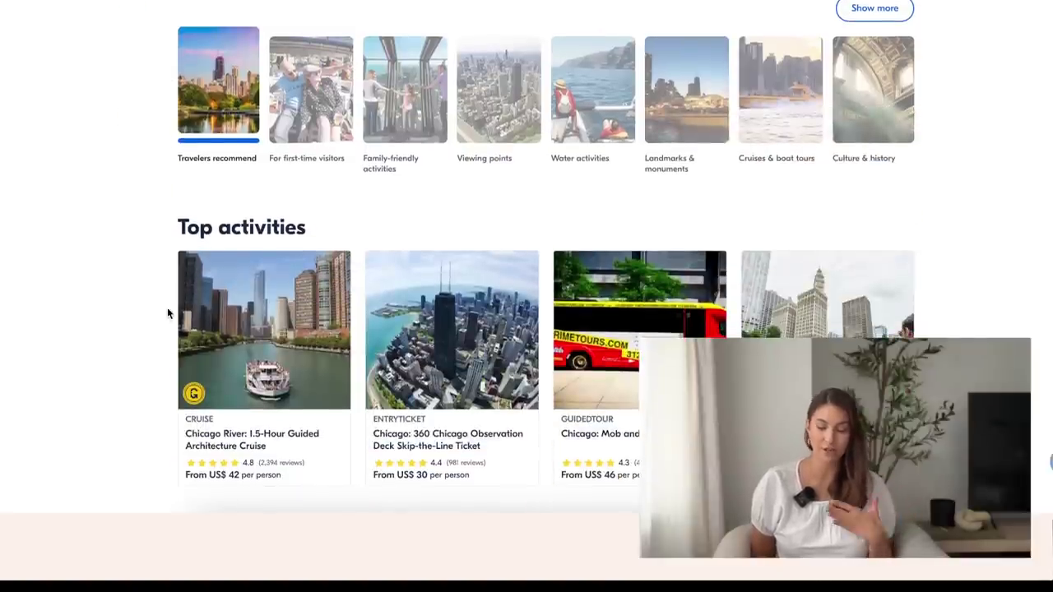
pyautogui.click(427, 380)
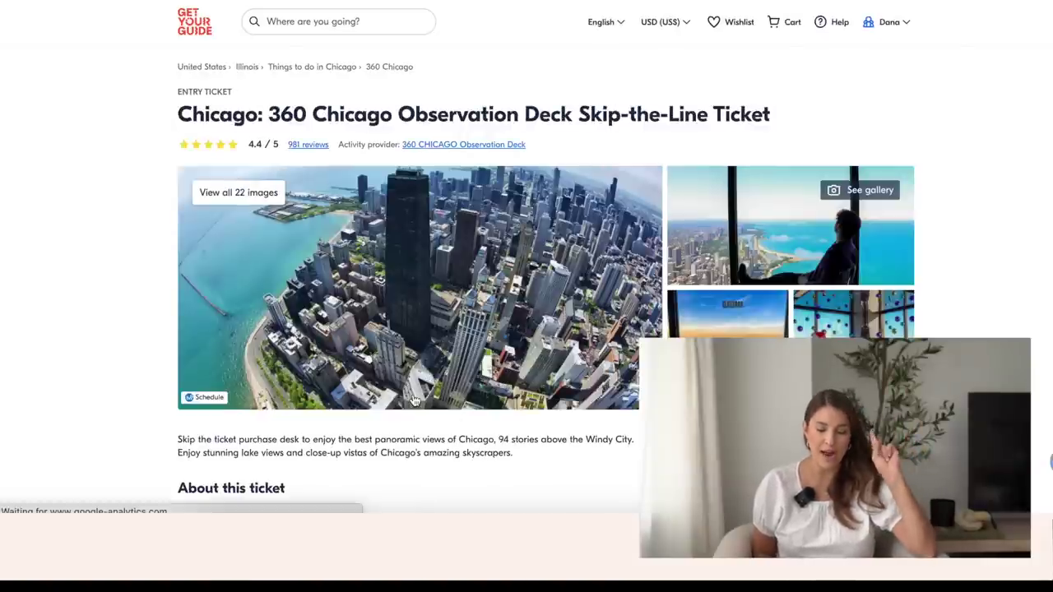
pyautogui.scroll(-2, 554, 218)
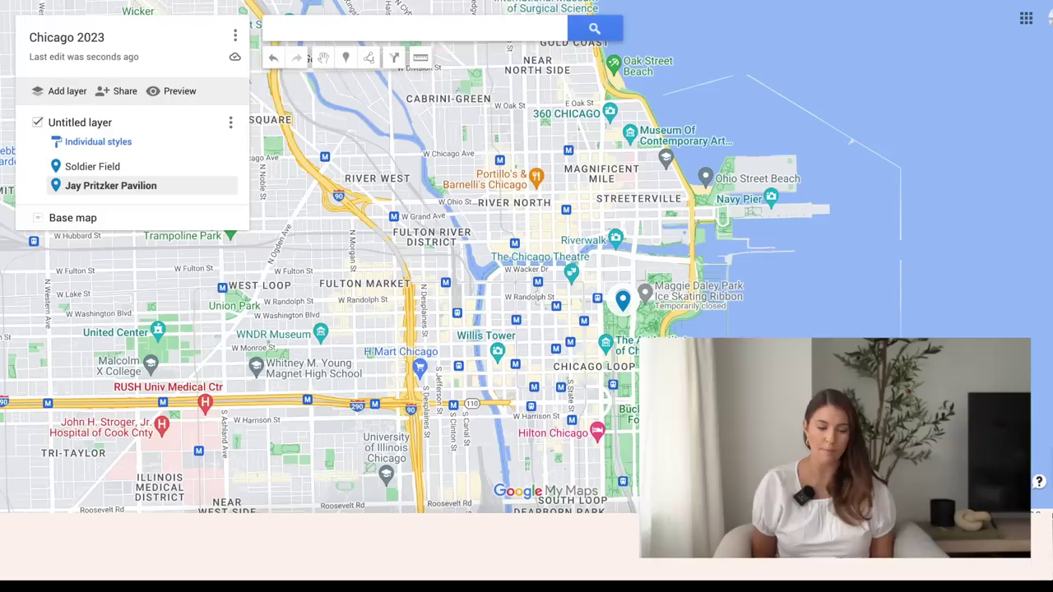
# - In Google My Maps, search for 360 CHICAGO and add it to the Chicago 2023 map
pyautogui.write('360')
pyautogui.press('Return')
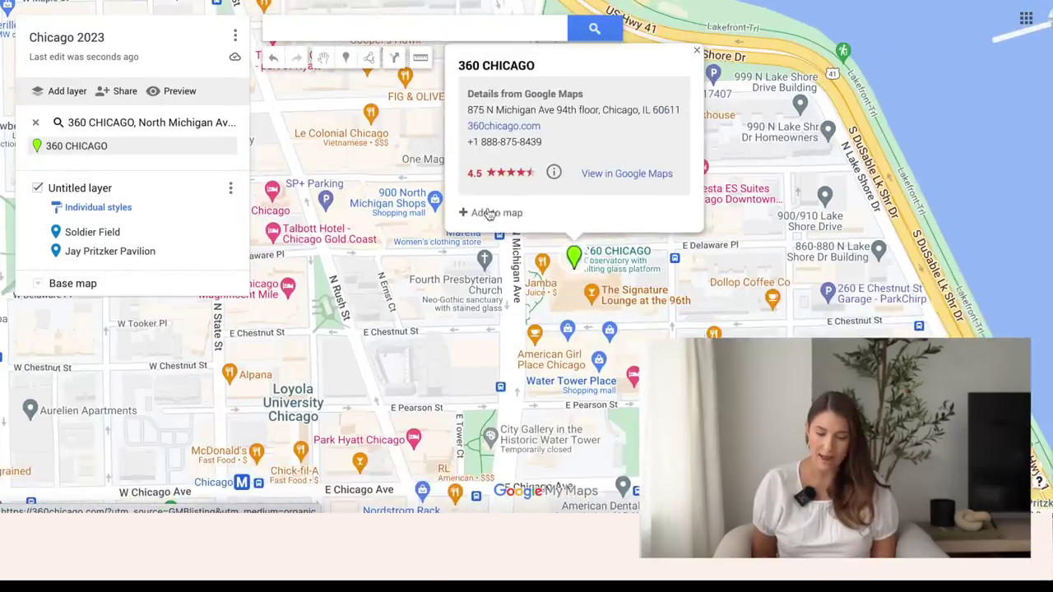
pyautogui.click(485, 213)
pyautogui.click(677, 269)
pyautogui.scroll(-5, 677, 268)
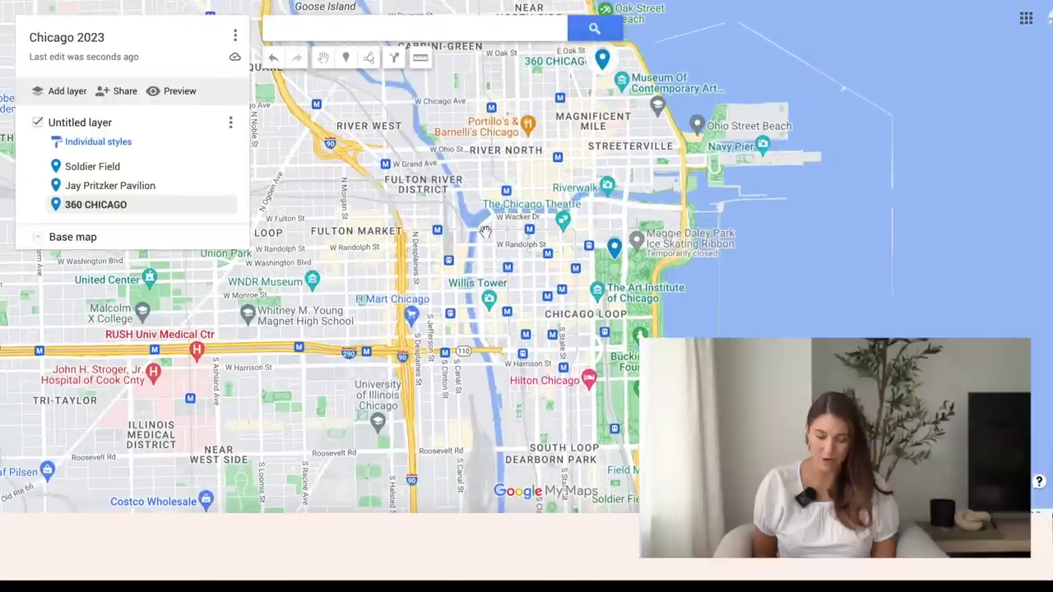
pyautogui.moveTo(678, 271); pyautogui.dragTo(678, 320)
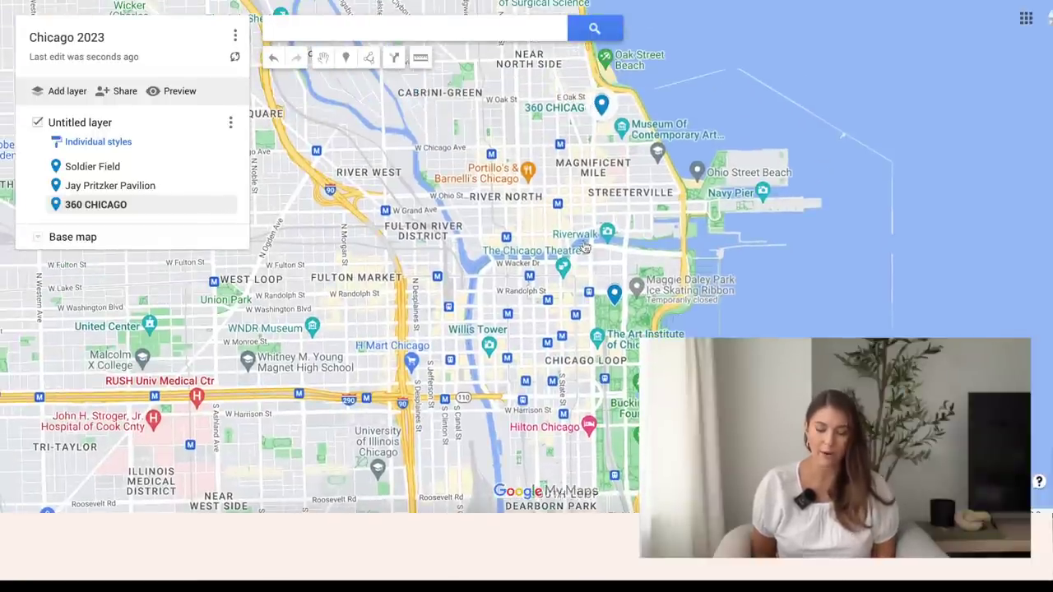
# - Search for LondonHouse Chicago, Curio Collection by Hilton, and add the hotel to the map
pyautogui.click(388, 23)
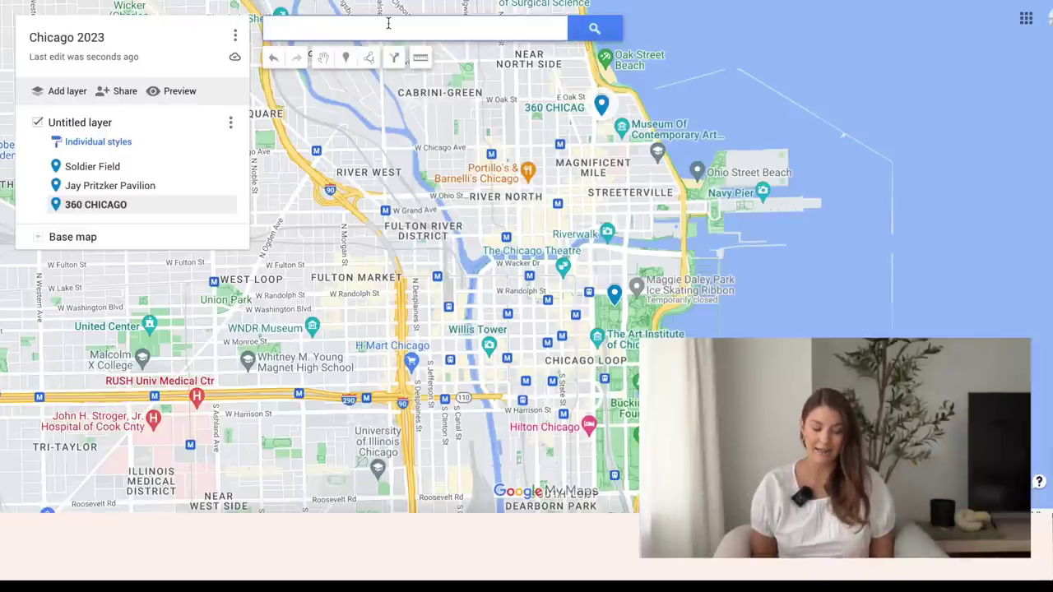
pyautogui.write('london')
pyautogui.click(403, 50)
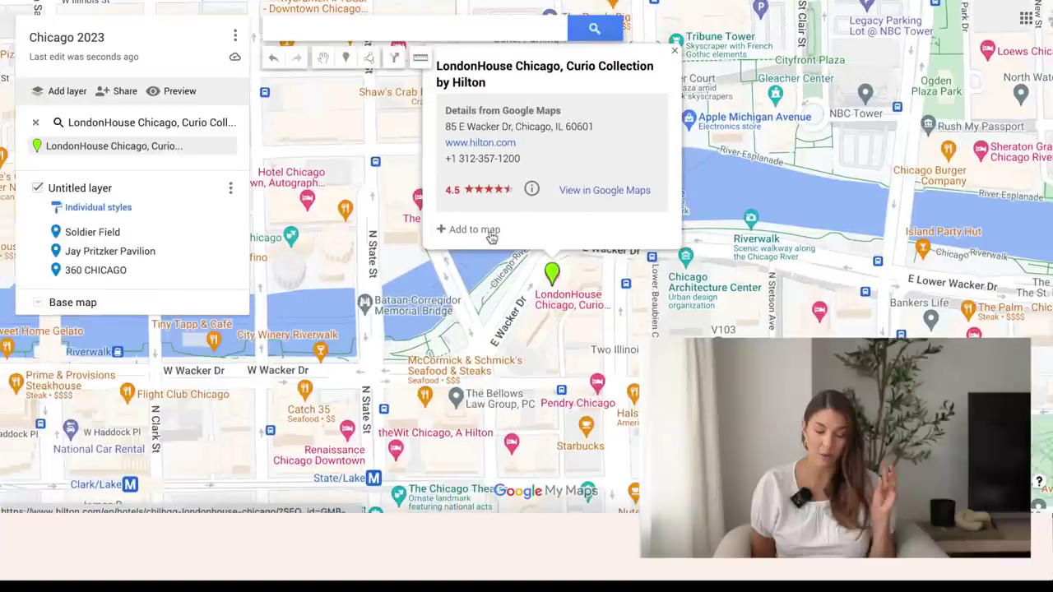
pyautogui.click(474, 230)
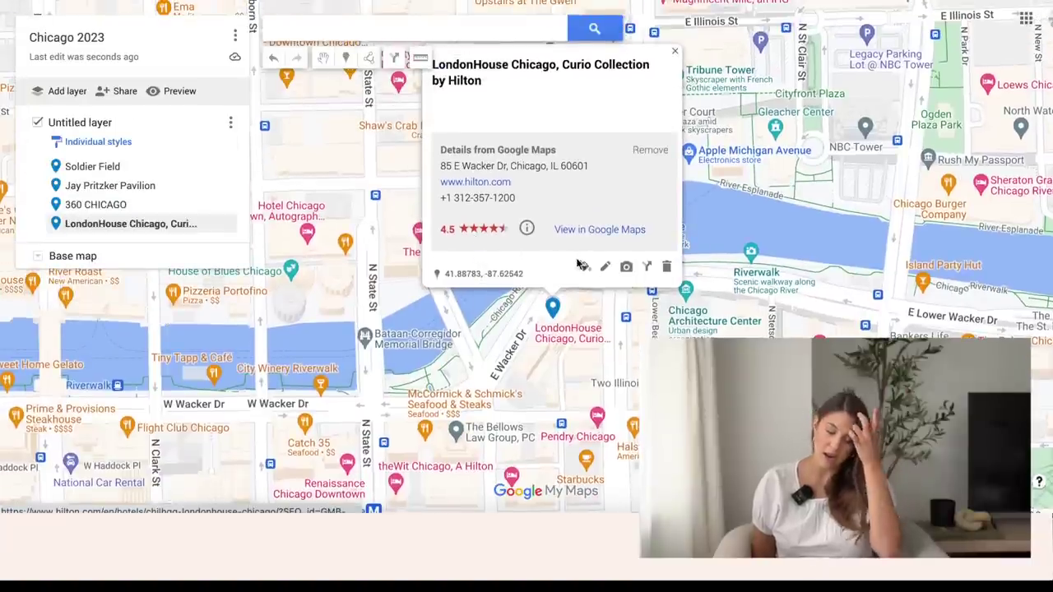
# - Style the LondonHouse Chicago marker with the colour RGB (194, 24, 91) and the house icon
pyautogui.click(584, 269)
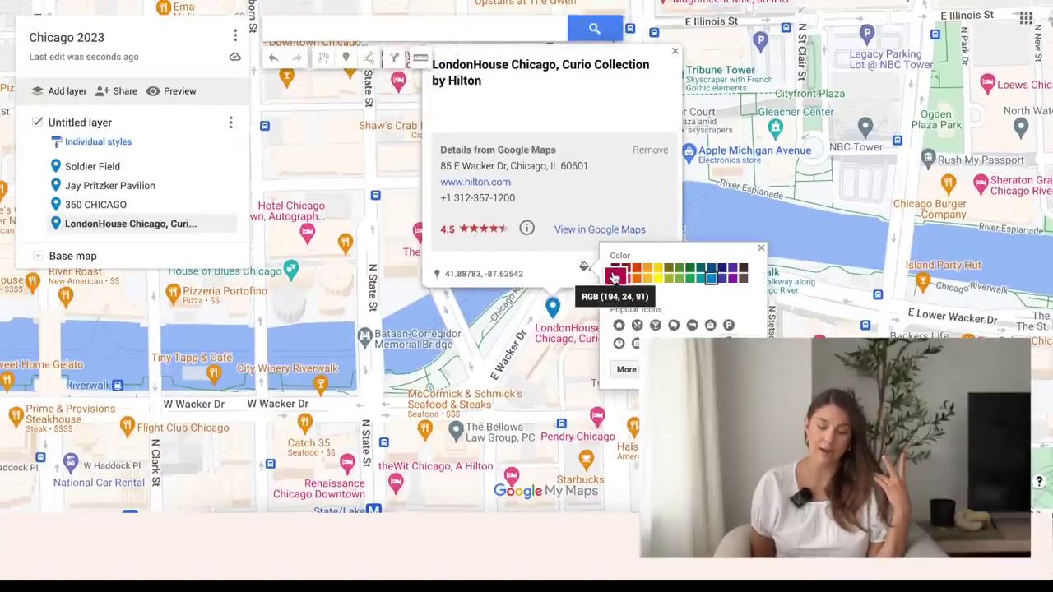
pyautogui.click(614, 278)
pyautogui.click(619, 326)
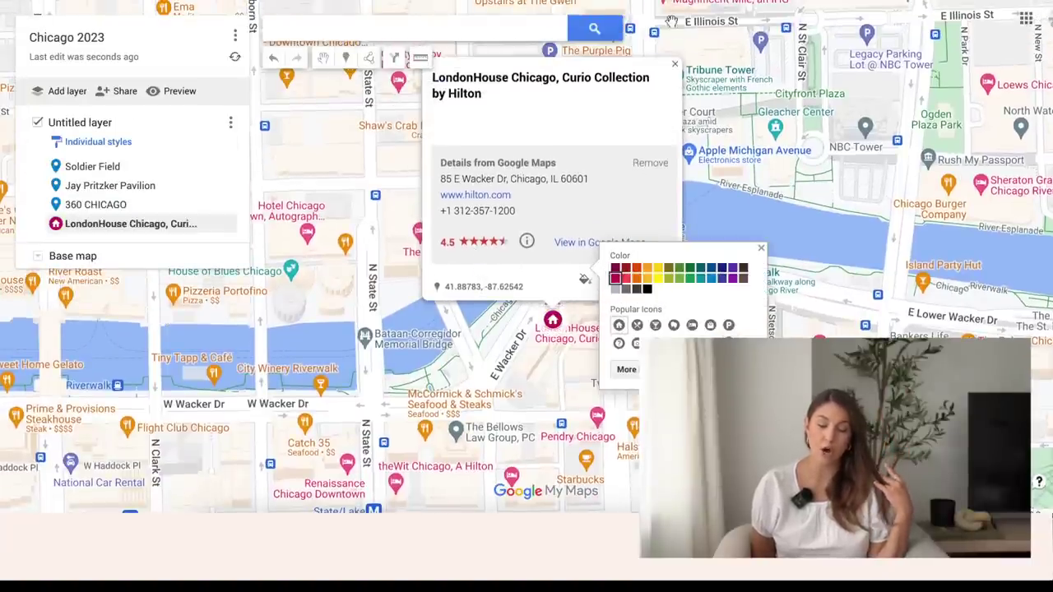
pyautogui.click(674, 51)
pyautogui.scroll(-3, 674, 232)
pyautogui.scroll(-2, 674, 233)
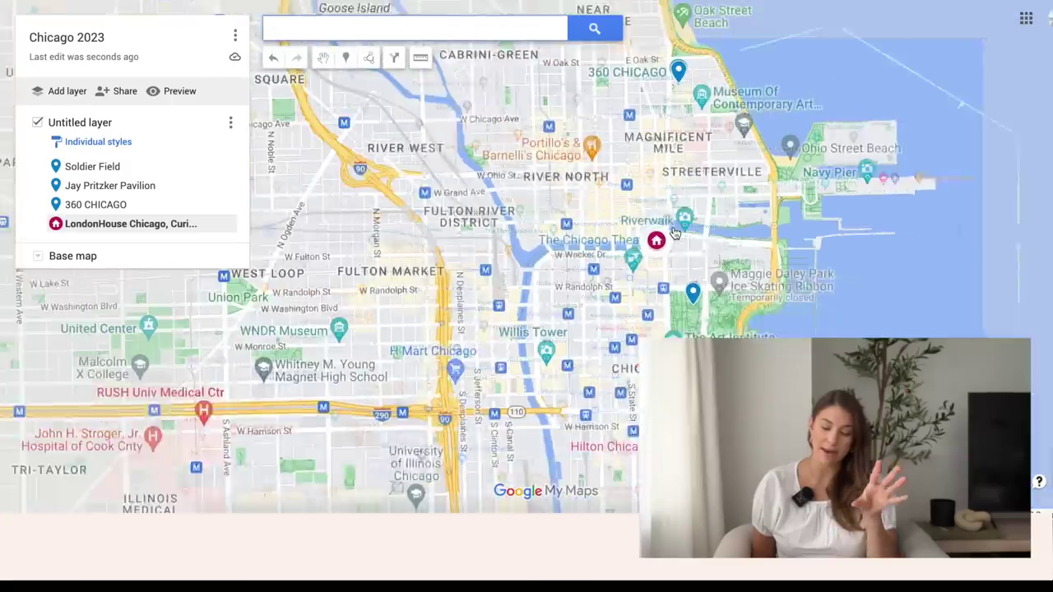
pyautogui.scroll(-2, 625, 360)
pyautogui.scroll(2, 722, 272)
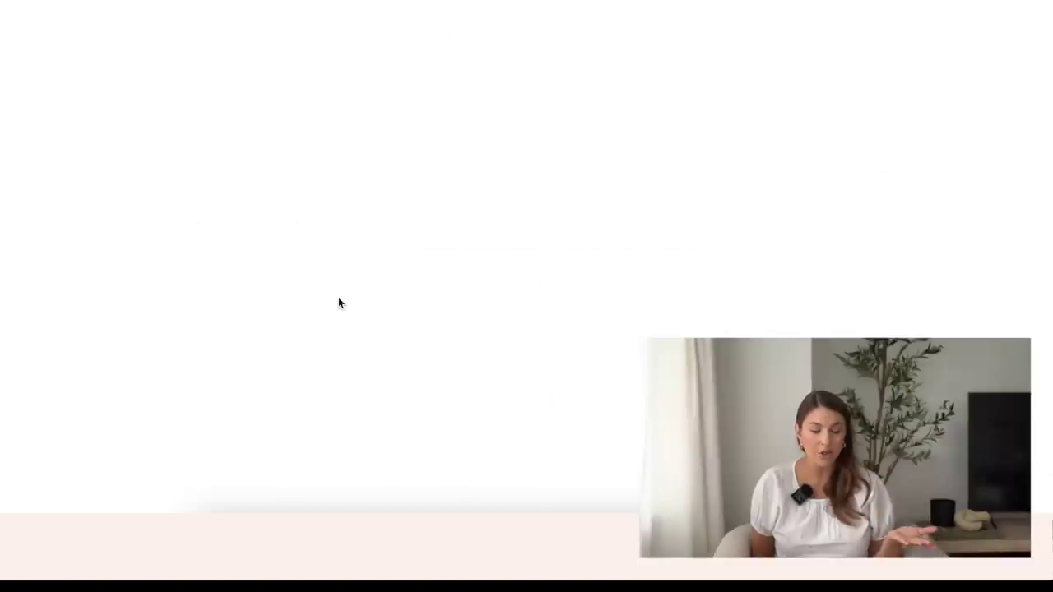
# - On GetYourGuide's Chicago River architecture cruise page, find the itinerary's starting location, Wrigley Building, and copy its name
pyautogui.scroll(-2, 333, 362)
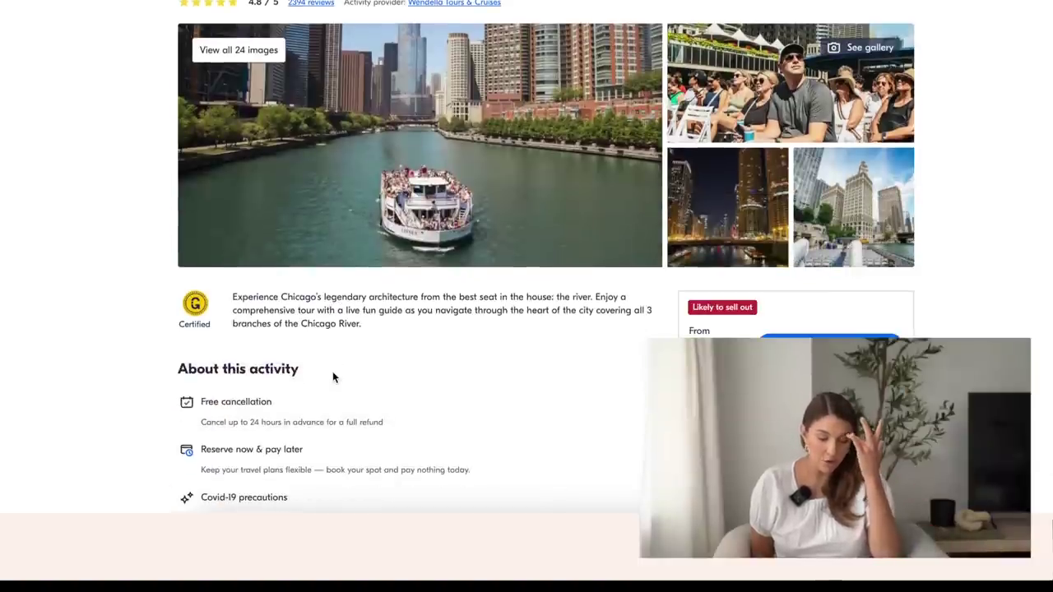
pyautogui.scroll(-8, 333, 374)
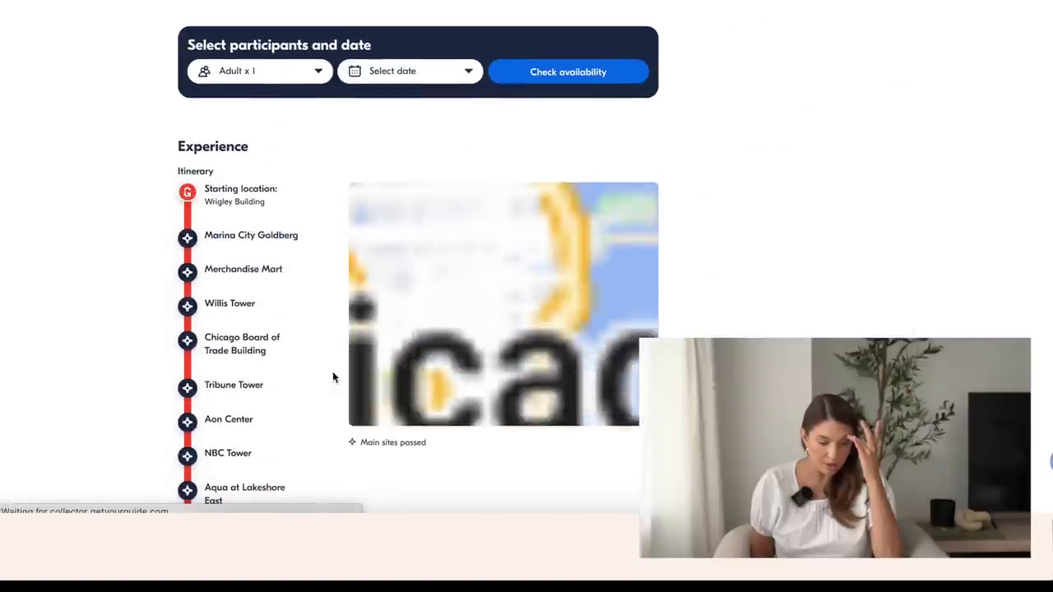
pyautogui.moveTo(265, 203); pyautogui.dragTo(203, 209)
pyautogui.hotkey('ctrl', 'c')
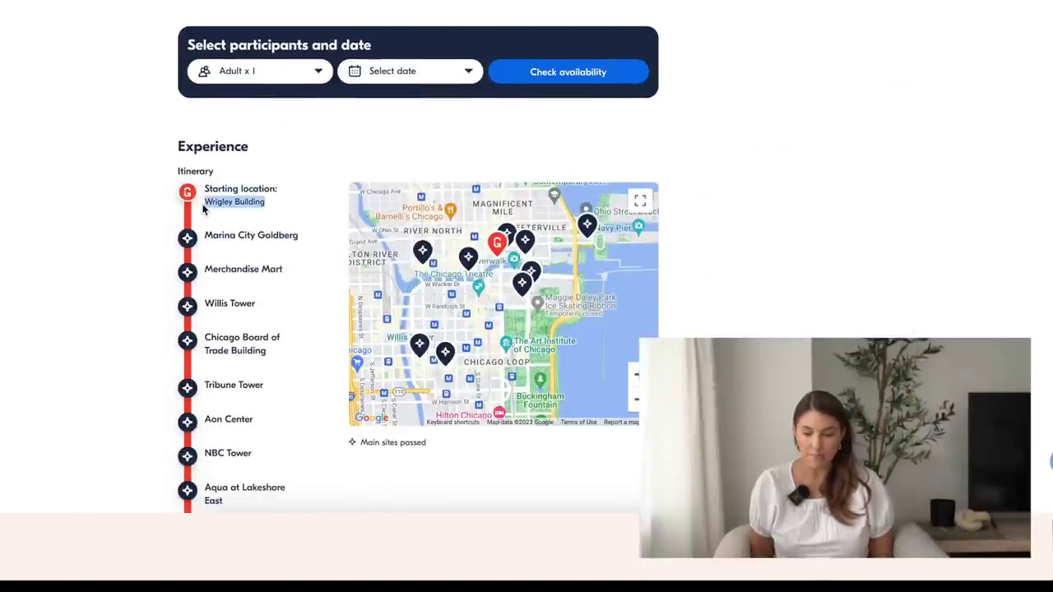
# - In Google My Maps, search for the copied Wrigley Building name and add The Wrigley Building to the map
pyautogui.hotkey('ctrl', 'Tab')
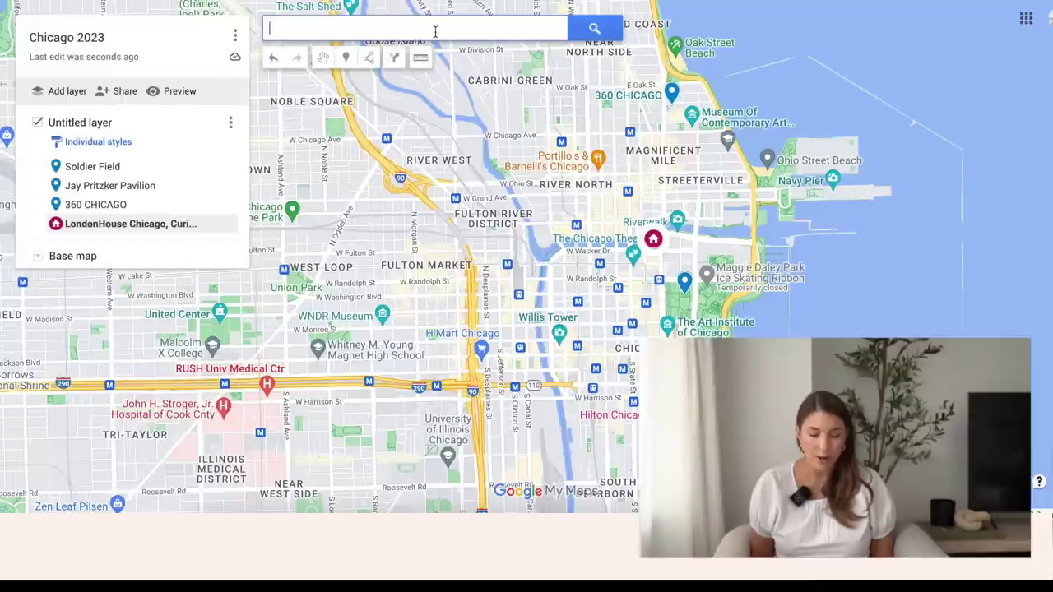
pyautogui.hotkey('ctrl', 'v')
pyautogui.click(413, 59)
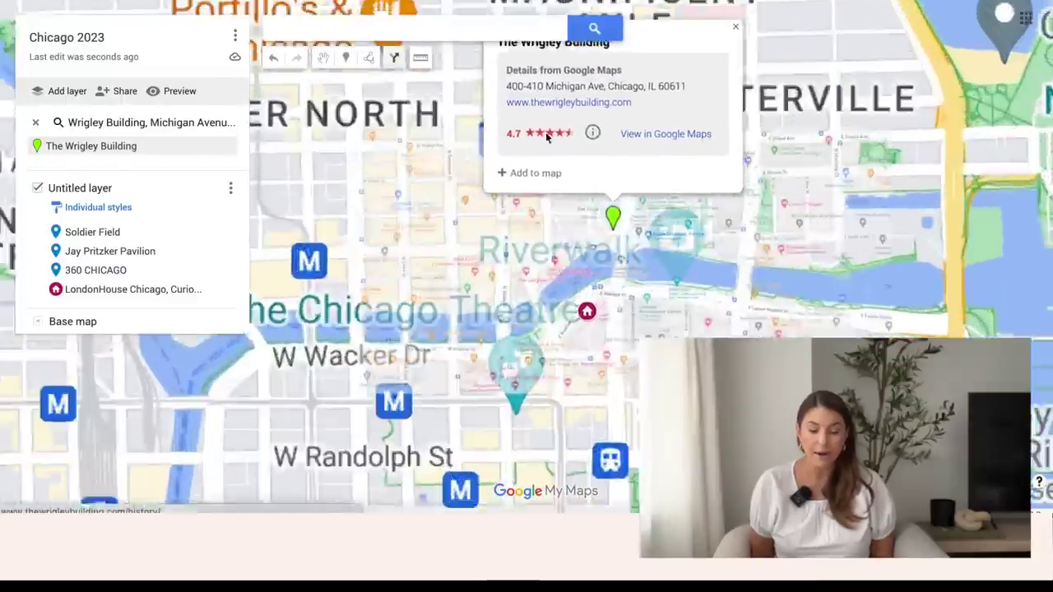
pyautogui.click(529, 171)
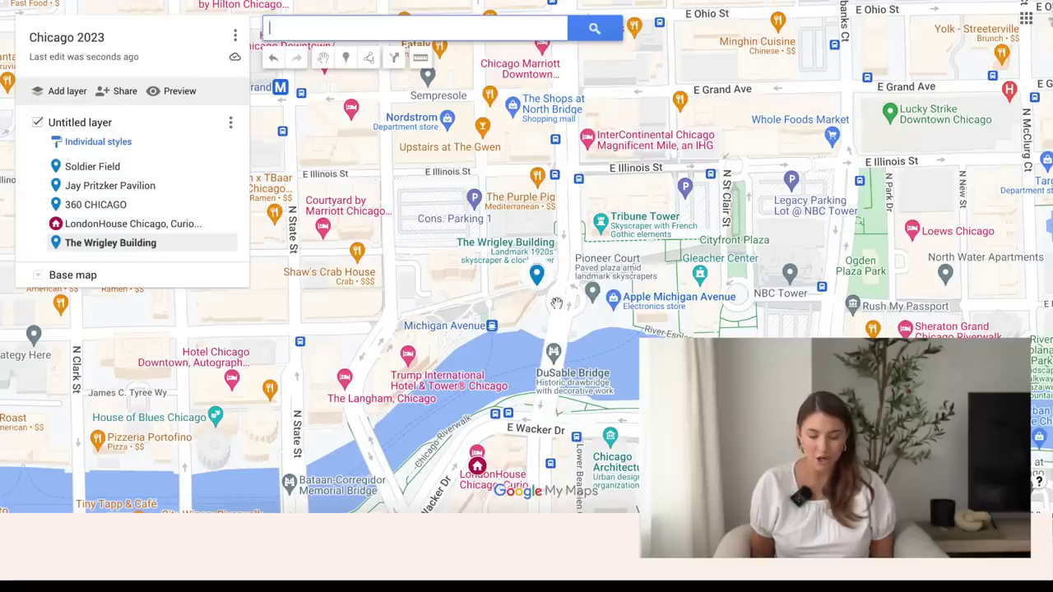
pyautogui.scroll(-2, 593, 231)
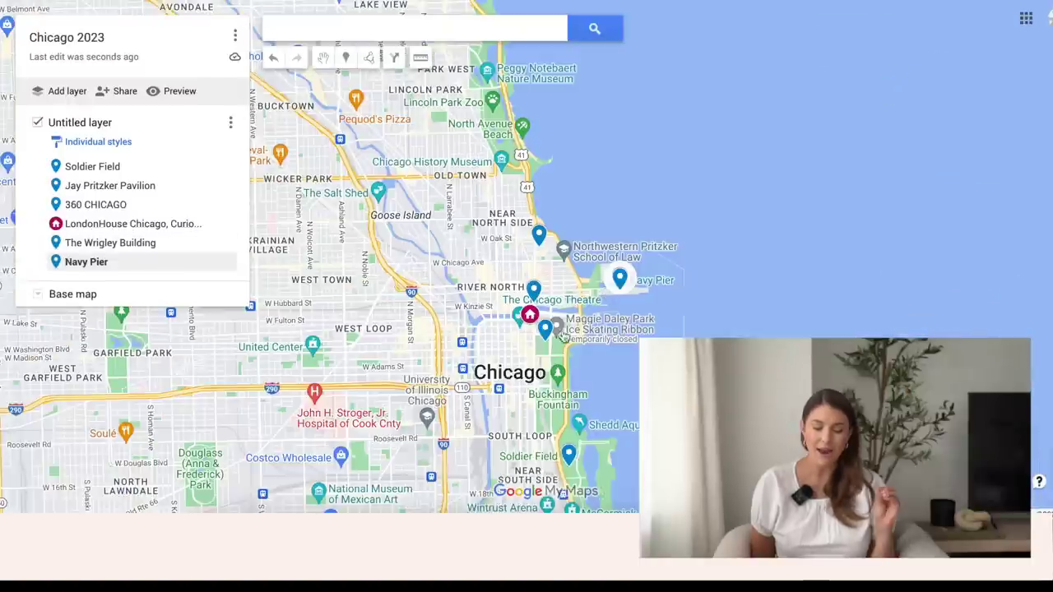
pyautogui.scroll(2, 566, 237)
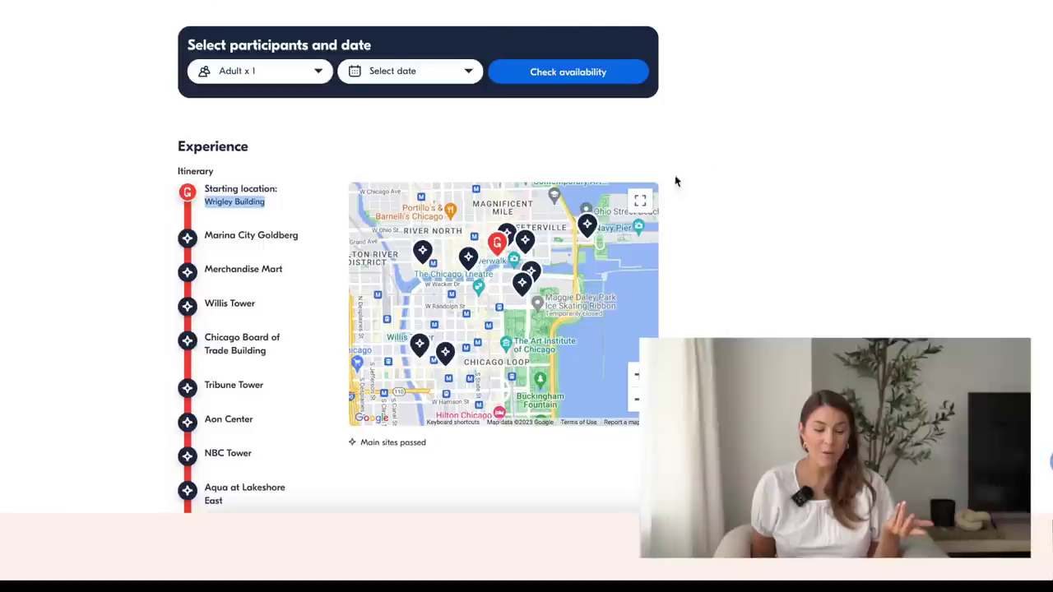
# - On GetYourGuide, check the Chicago River cruise's availability for one adult on Jul 28, 2023, and look through its starting times
pyautogui.scroll(-3, 665, 181)
pyautogui.scroll(6, 665, 181)
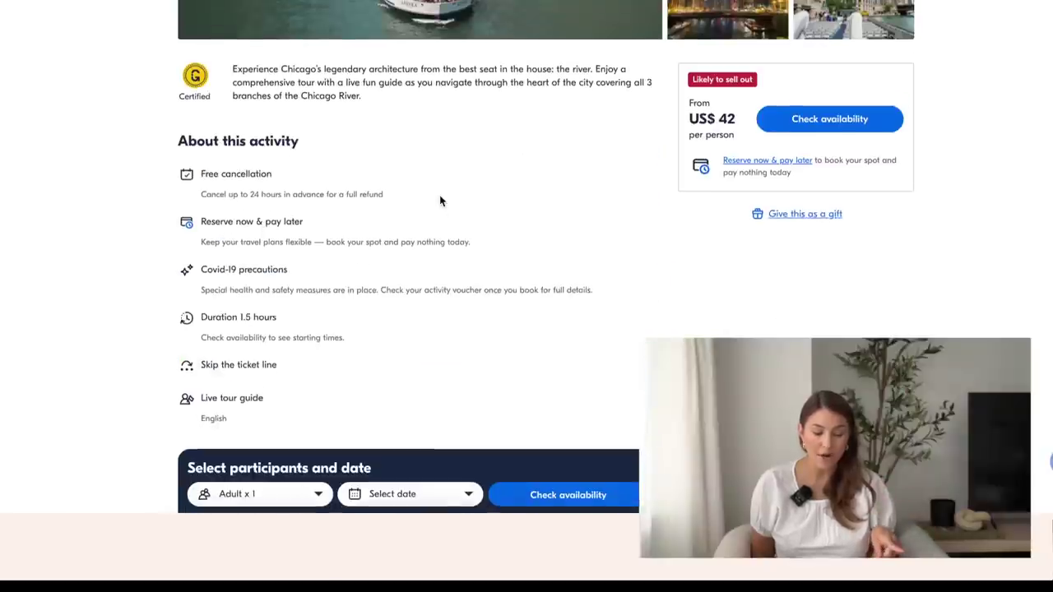
pyautogui.scroll(-4, 440, 201)
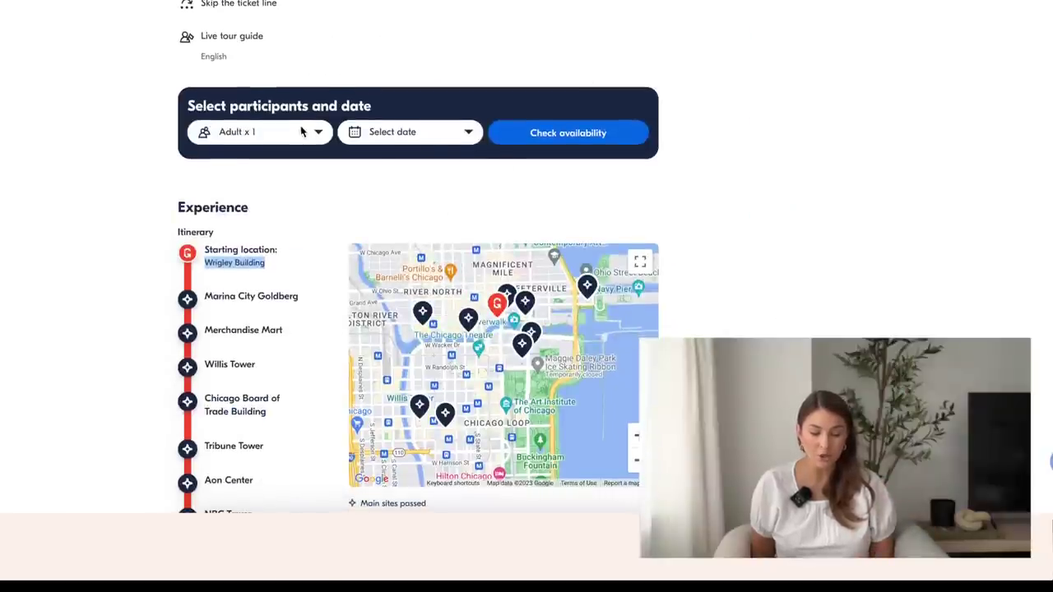
pyautogui.click(306, 133)
pyautogui.click(375, 131)
pyautogui.click(496, 331)
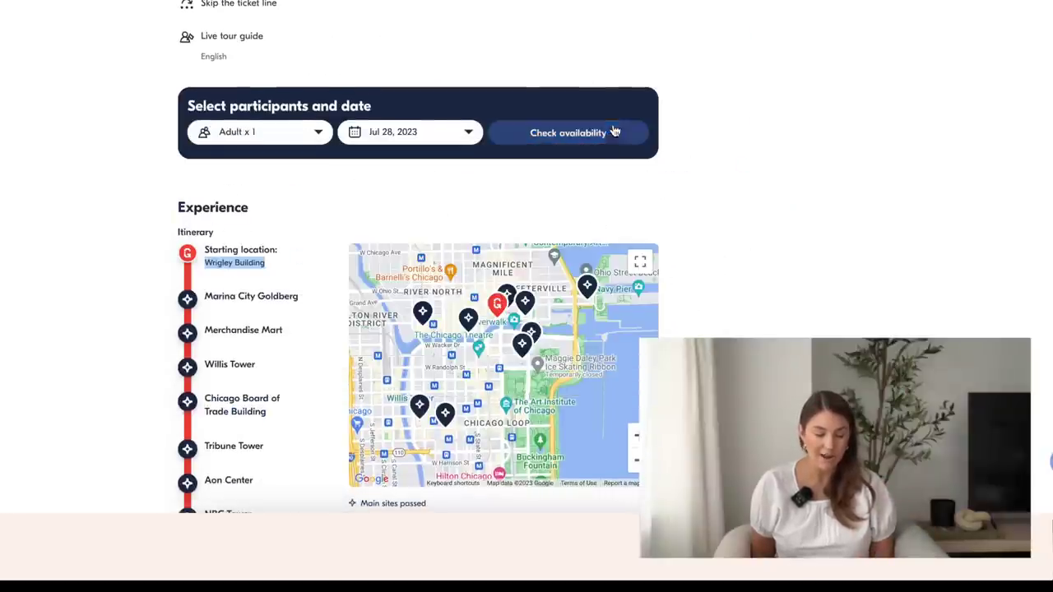
pyautogui.click(614, 131)
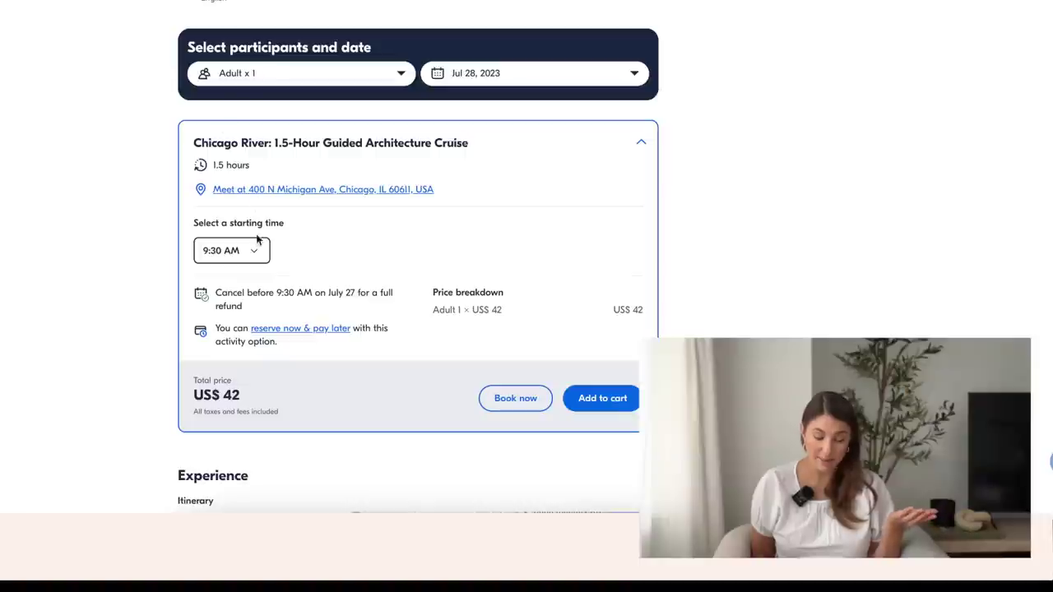
pyautogui.click(258, 241)
pyautogui.click(247, 407)
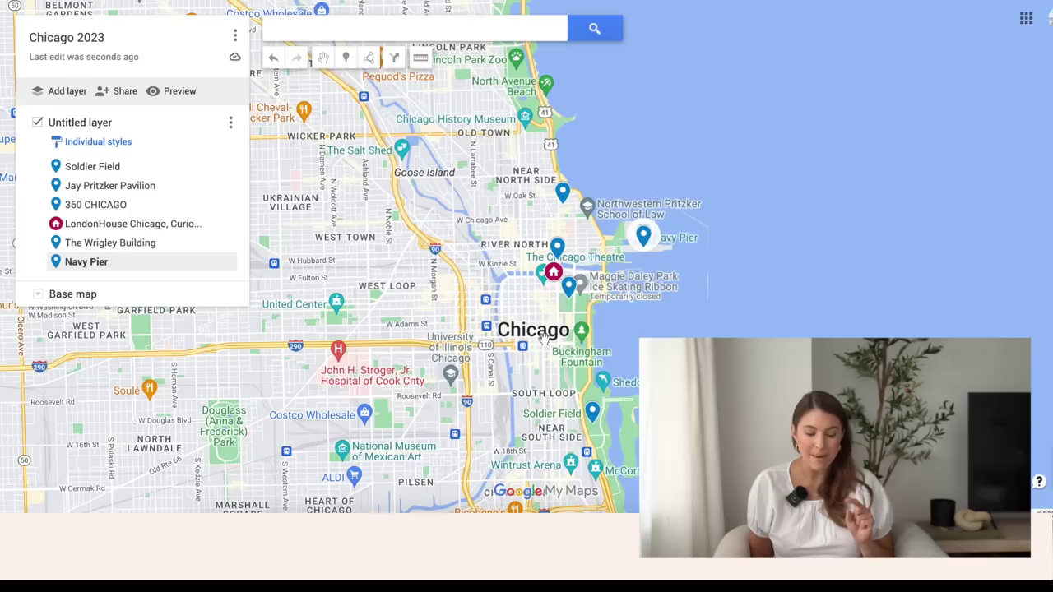
pyautogui.scroll(3, 700, 190)
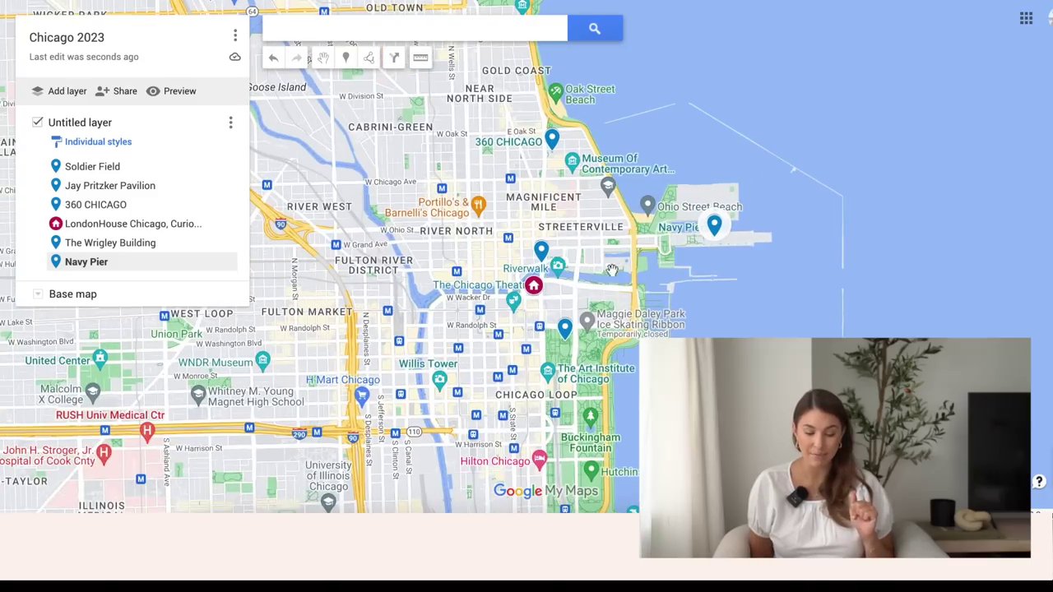
pyautogui.scroll(2, 612, 269)
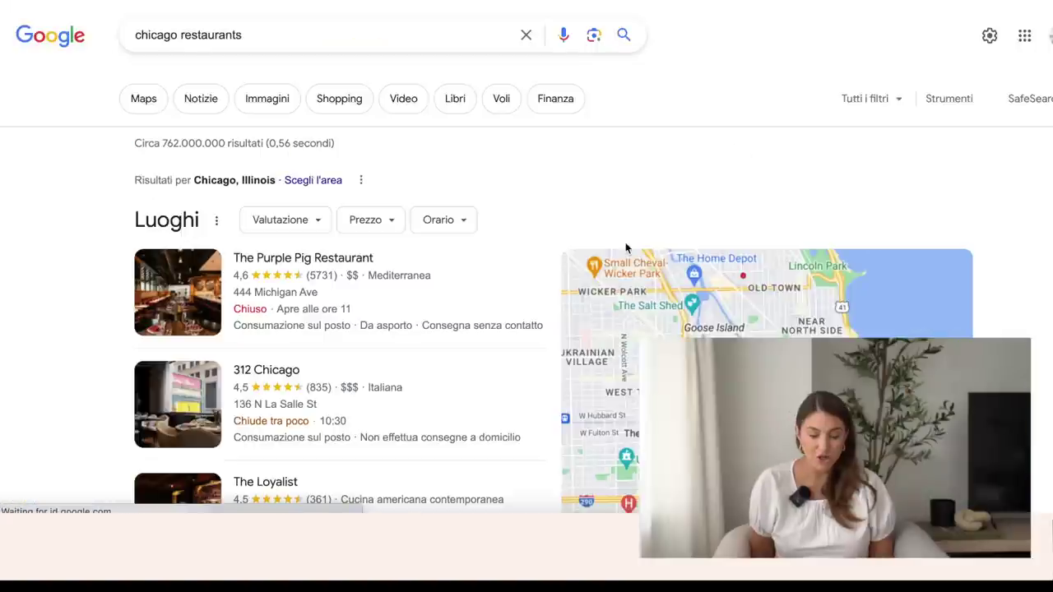
# - In Google's Chicago restaurant results, open the map of places and look through details of nearby restaurants, including Sienna Tavern and Lots of Chicago
pyautogui.scroll(-2, 596, 250)
pyautogui.click(519, 319)
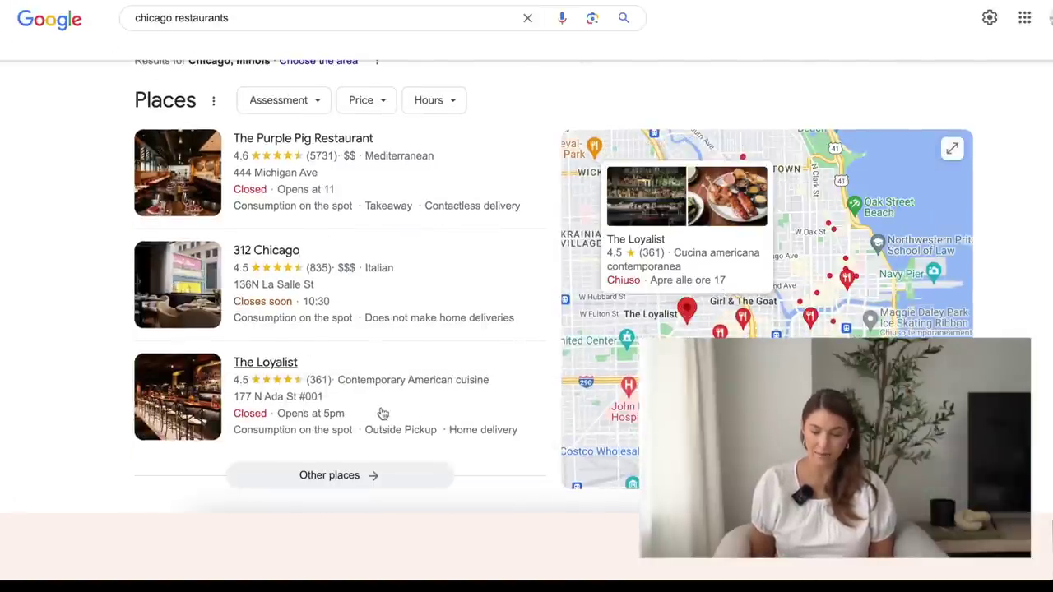
pyautogui.click(366, 197)
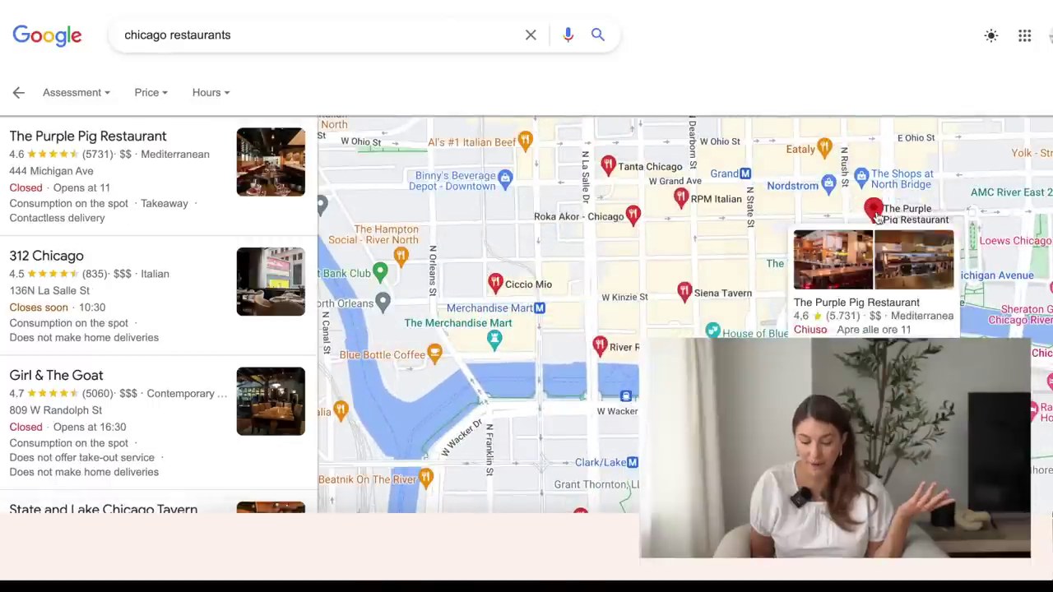
pyautogui.click(872, 216)
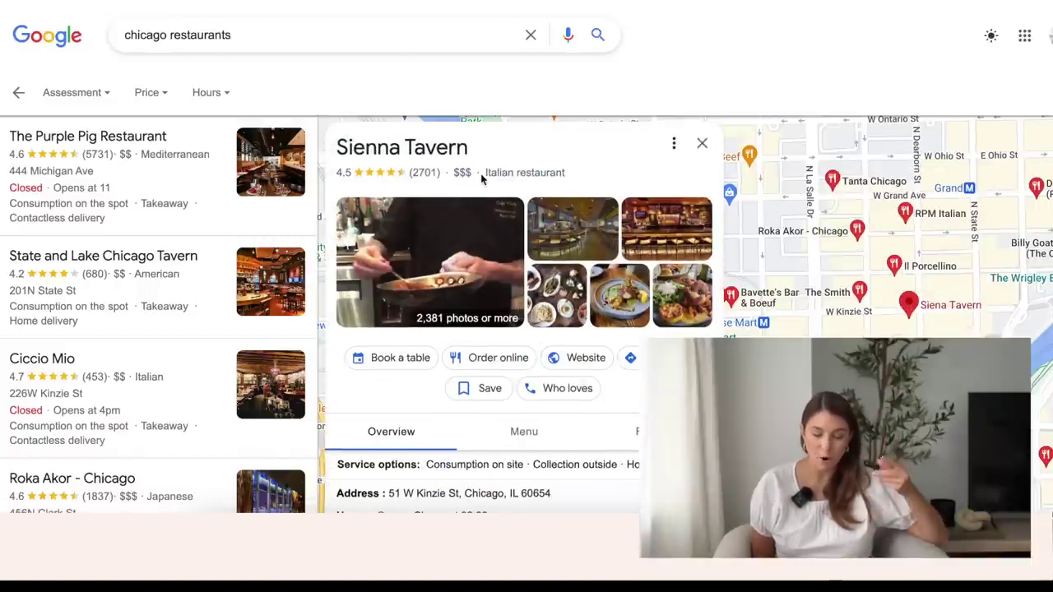
pyautogui.click(482, 179)
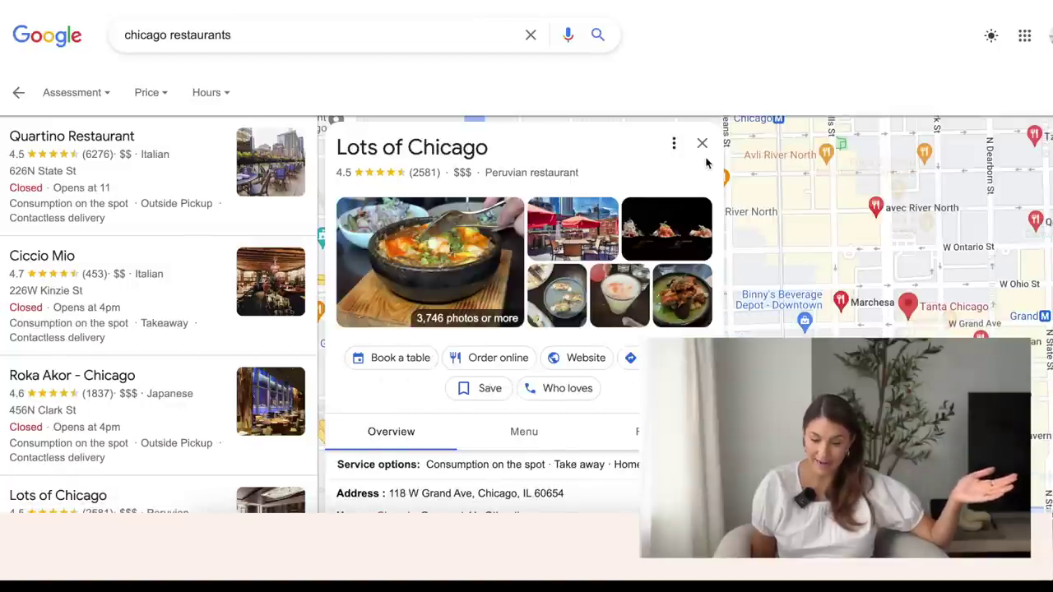
pyautogui.click(701, 144)
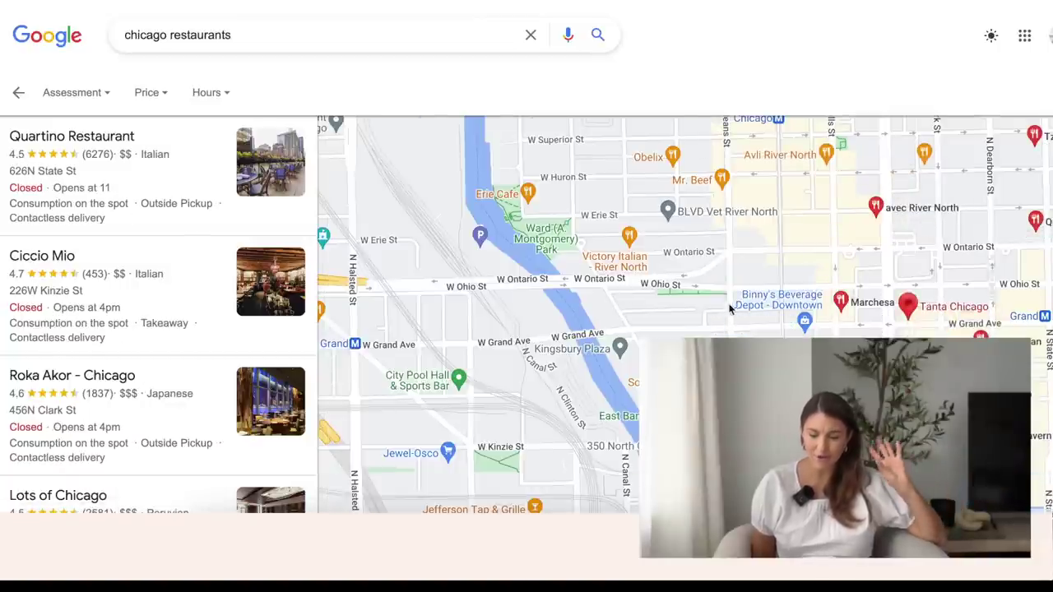
pyautogui.moveTo(735, 308); pyautogui.dragTo(567, 222)
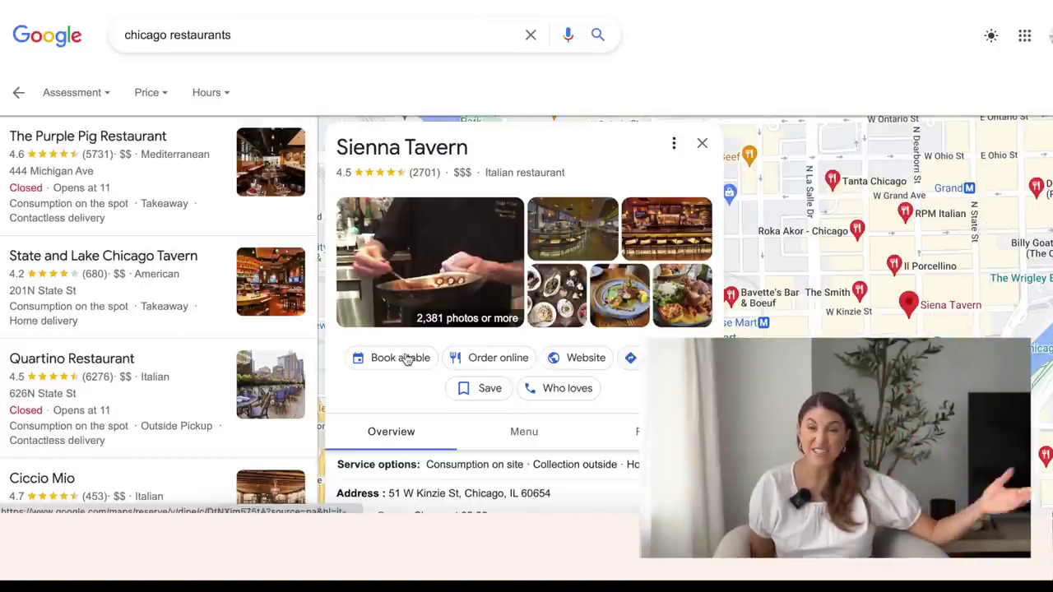
# - Open Sienna Tavern's table booking and check the available times for July 29, 2023
pyautogui.click(406, 358)
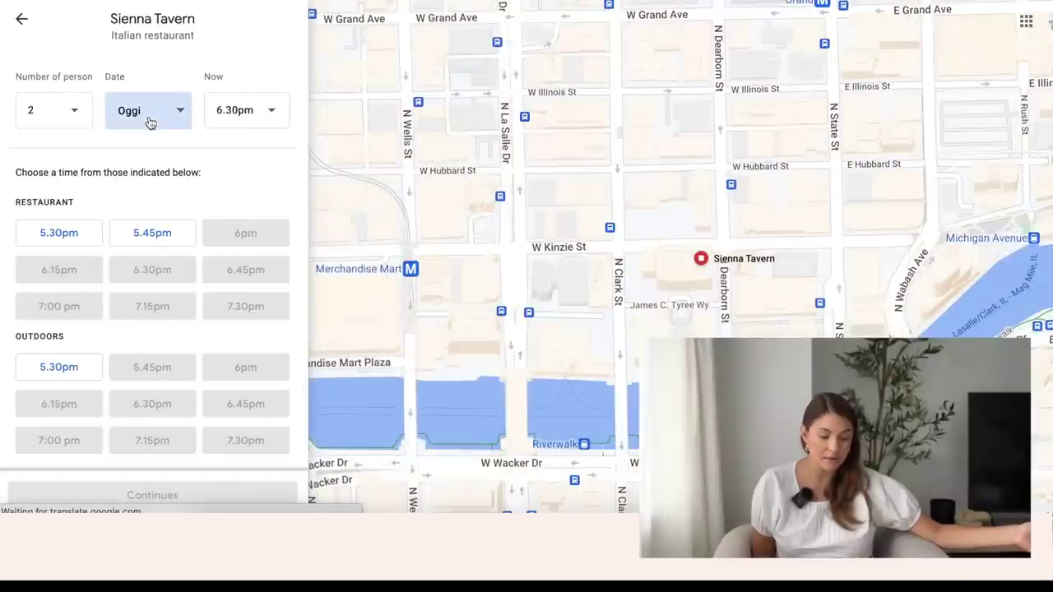
pyautogui.click(152, 121)
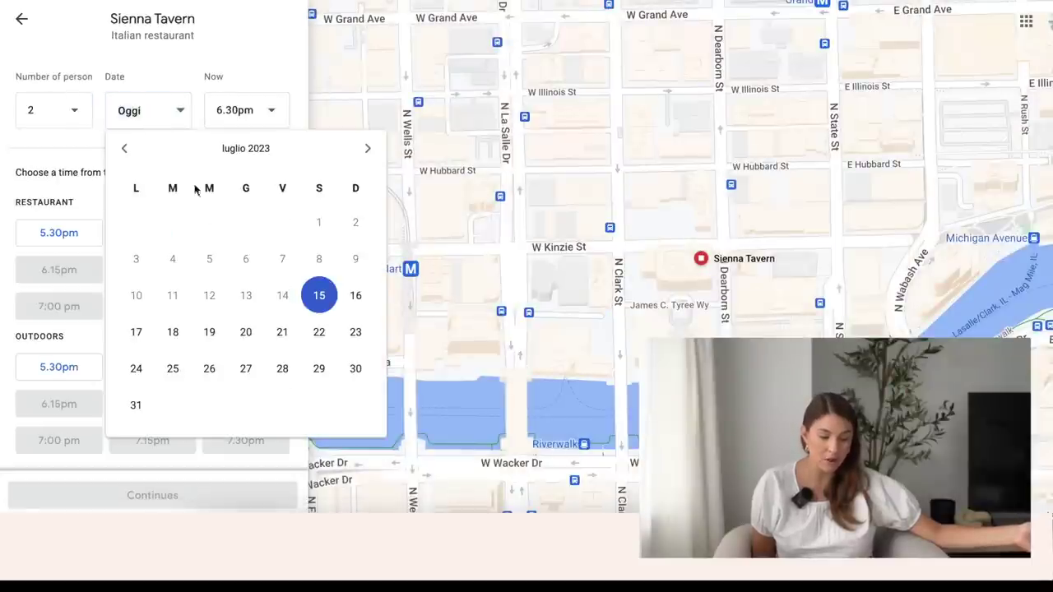
pyautogui.click(318, 369)
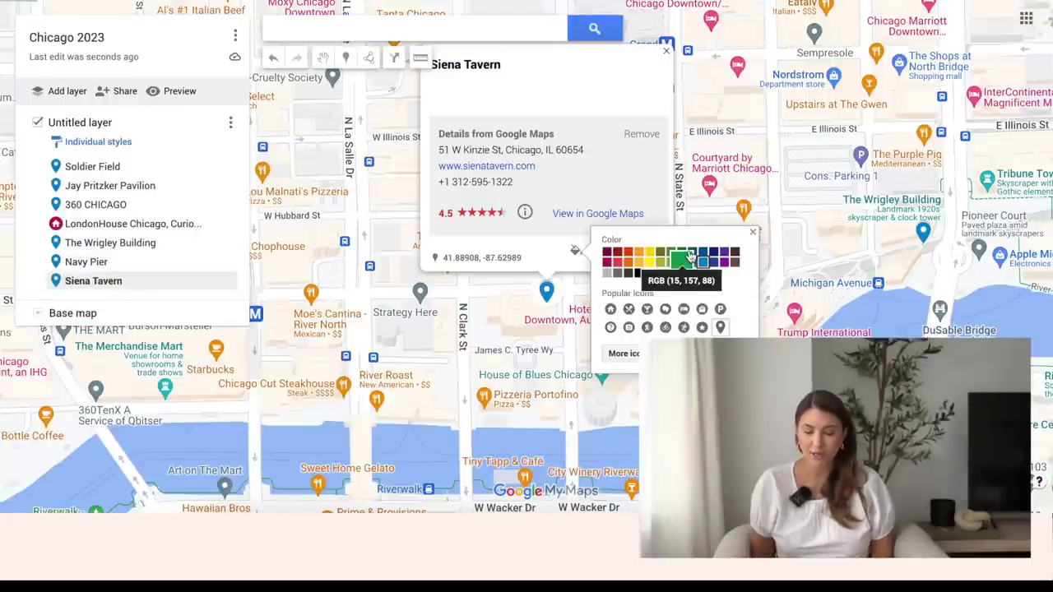
# - In Google My Maps, style the Siena Tavern marker dark green with the restaurant icon and view its location relative to the hotel
pyautogui.click(682, 252)
pyautogui.click(629, 310)
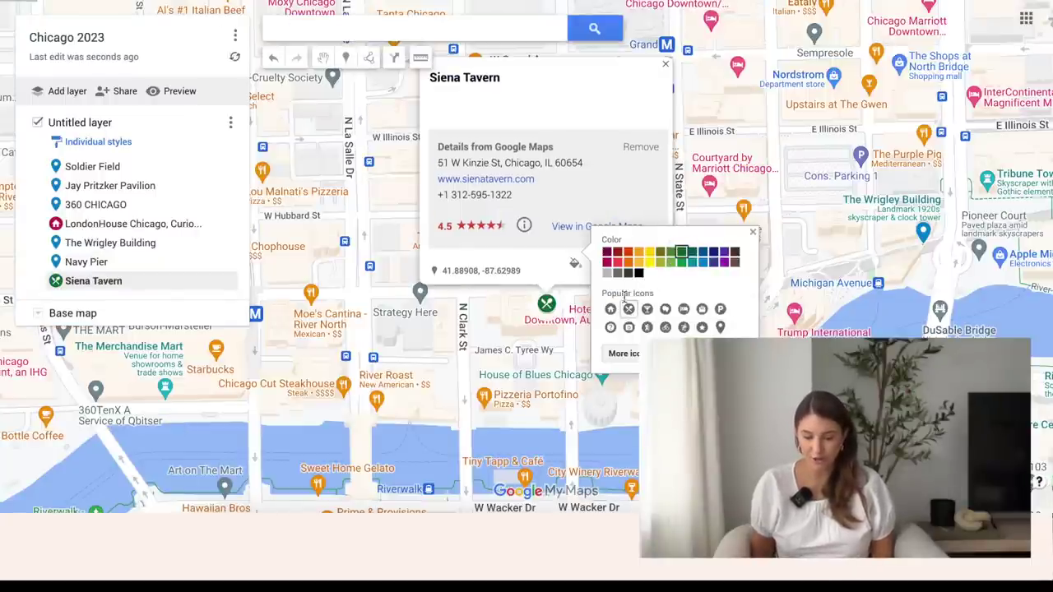
pyautogui.click(665, 87)
pyautogui.click(665, 63)
pyautogui.scroll(-5, 572, 341)
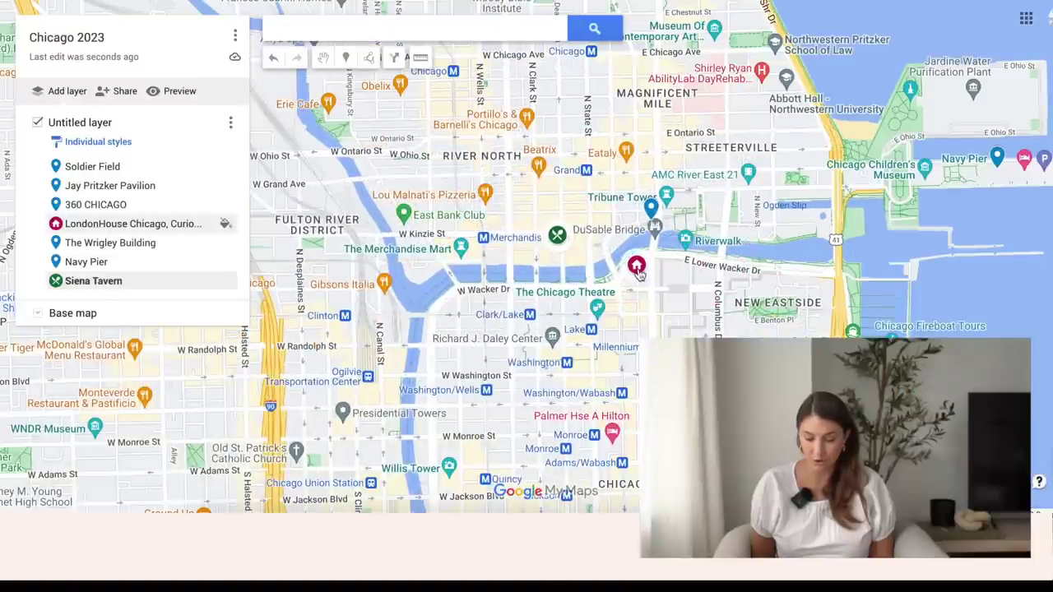
pyautogui.moveTo(549, 234); pyautogui.dragTo(508, 175)
pyautogui.scroll(2, 559, 370)
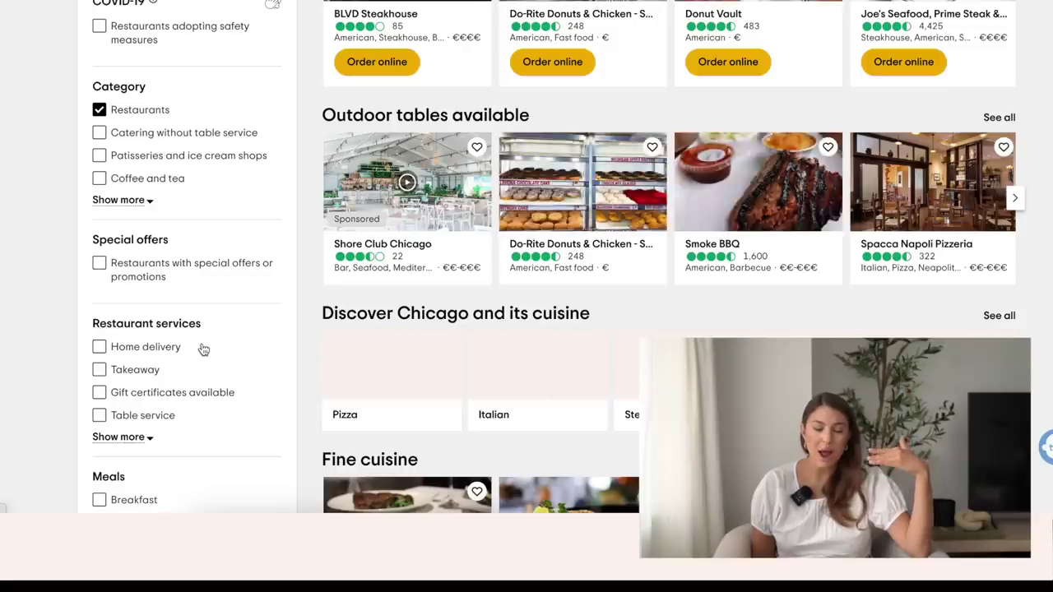
# - On Tripadvisor's Chicago restaurants page, replace the Restaurants category filter with Bars and pubs
pyautogui.scroll(4, 202, 348)
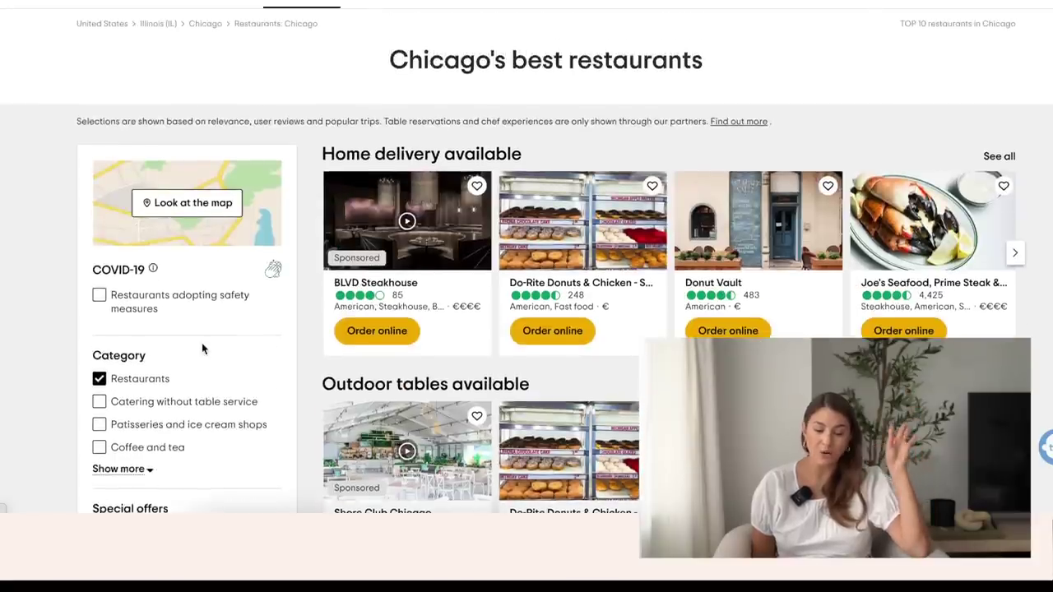
pyautogui.scroll(-3, 203, 349)
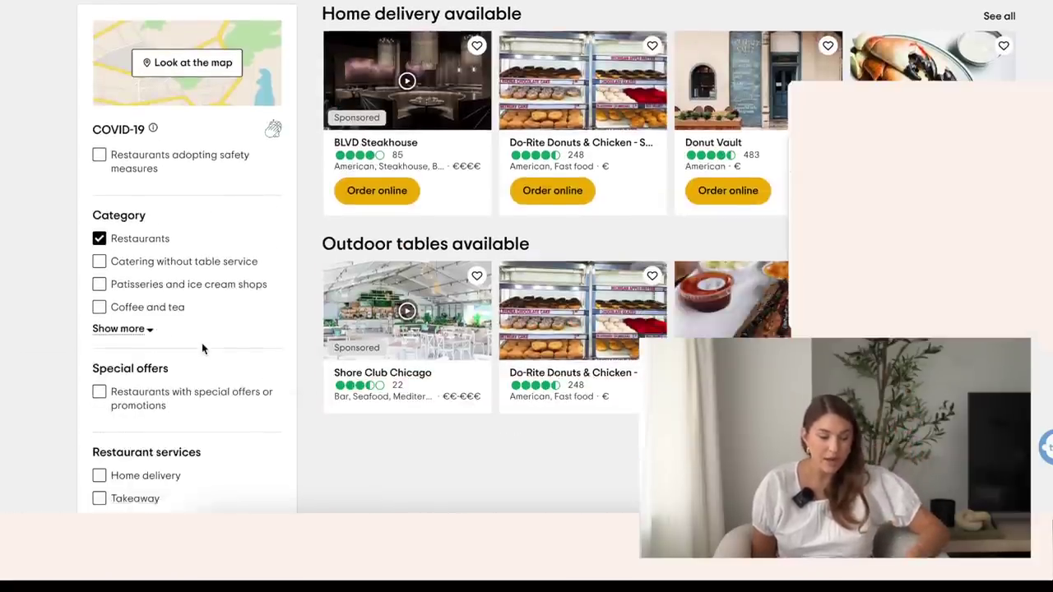
pyautogui.scroll(-3, 202, 348)
pyautogui.scroll(2, 202, 348)
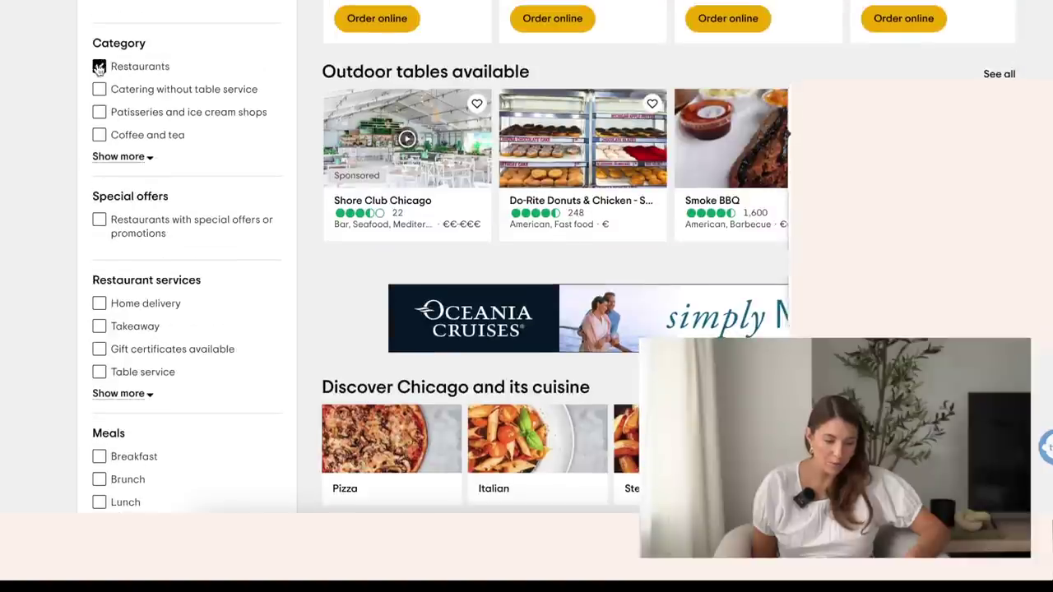
pyautogui.click(132, 157)
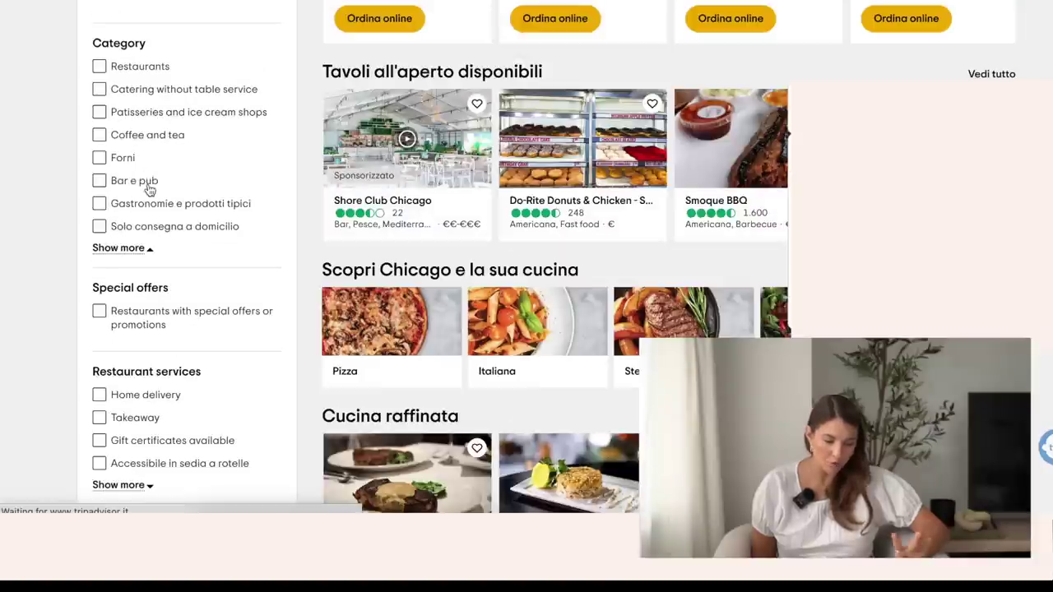
pyautogui.click(148, 184)
# - Narrow the bars and pubs to those ideal for View and look through the matching listings
pyautogui.scroll(-10, 27, 355)
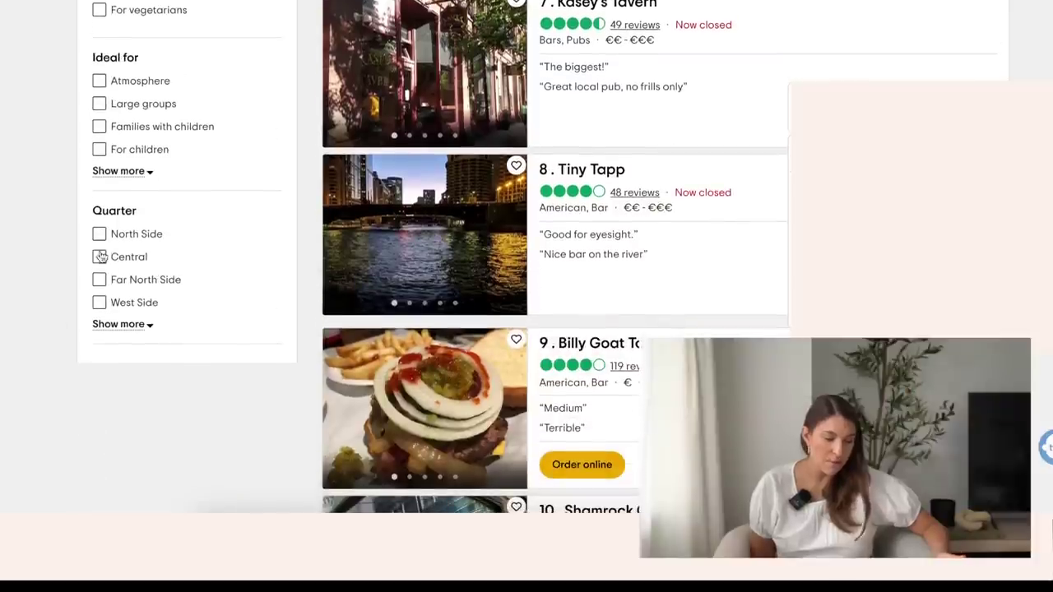
pyautogui.click(135, 172)
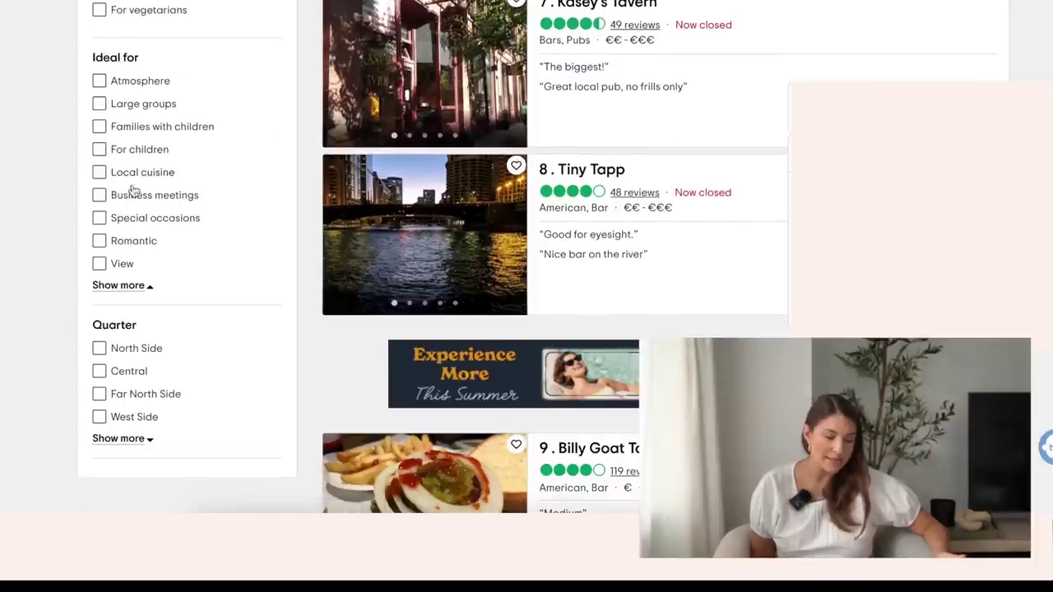
pyautogui.click(98, 263)
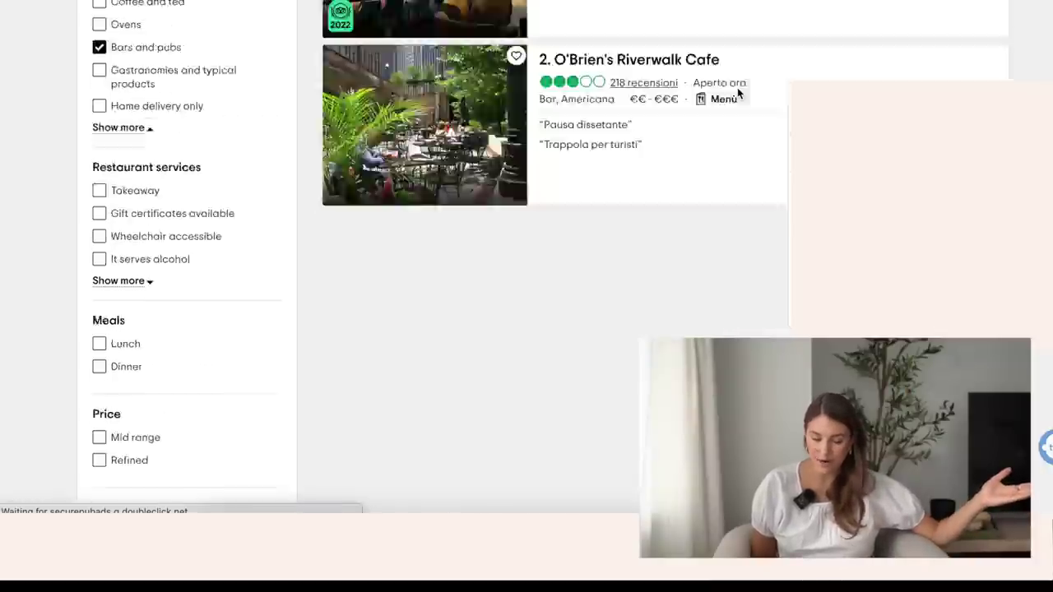
pyautogui.scroll(-1, 592, 294)
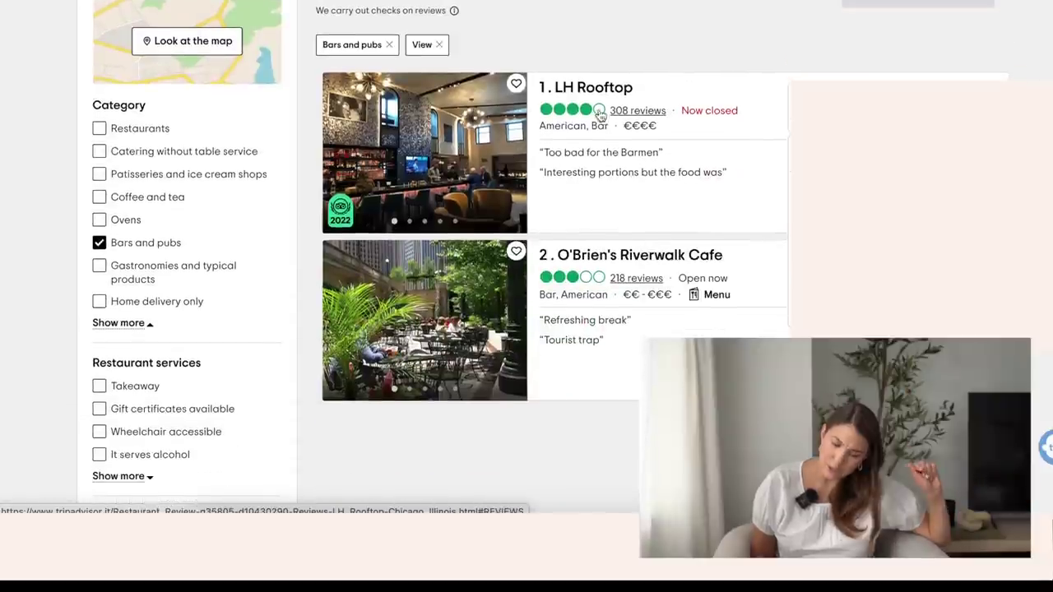
pyautogui.scroll(-2, 593, 294)
pyautogui.scroll(2, 593, 294)
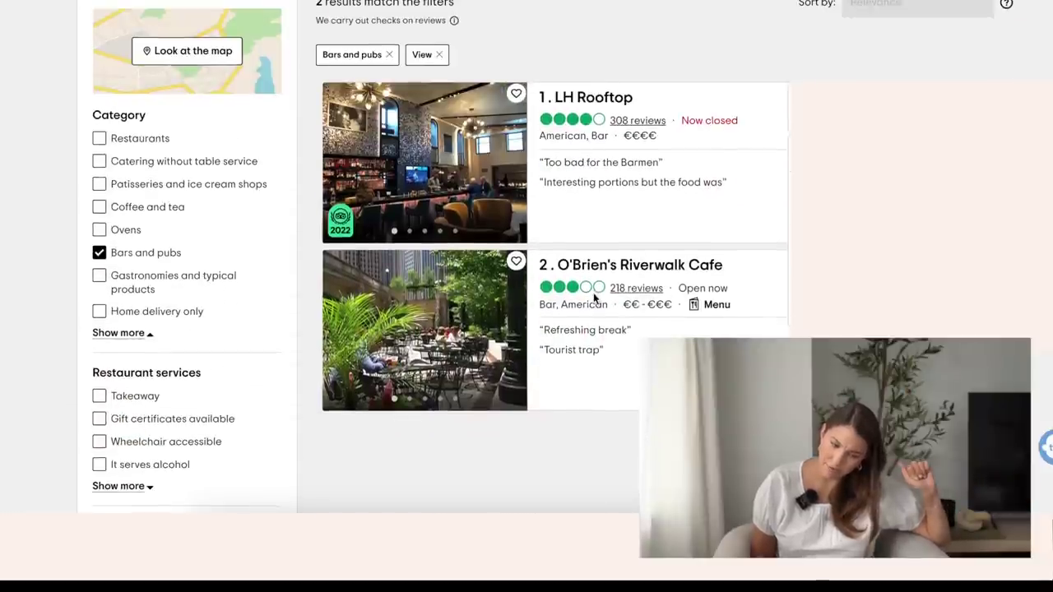
# - Remove the Bars and pubs filter, browse the photos of Cindy's and open its page
pyautogui.click(138, 260)
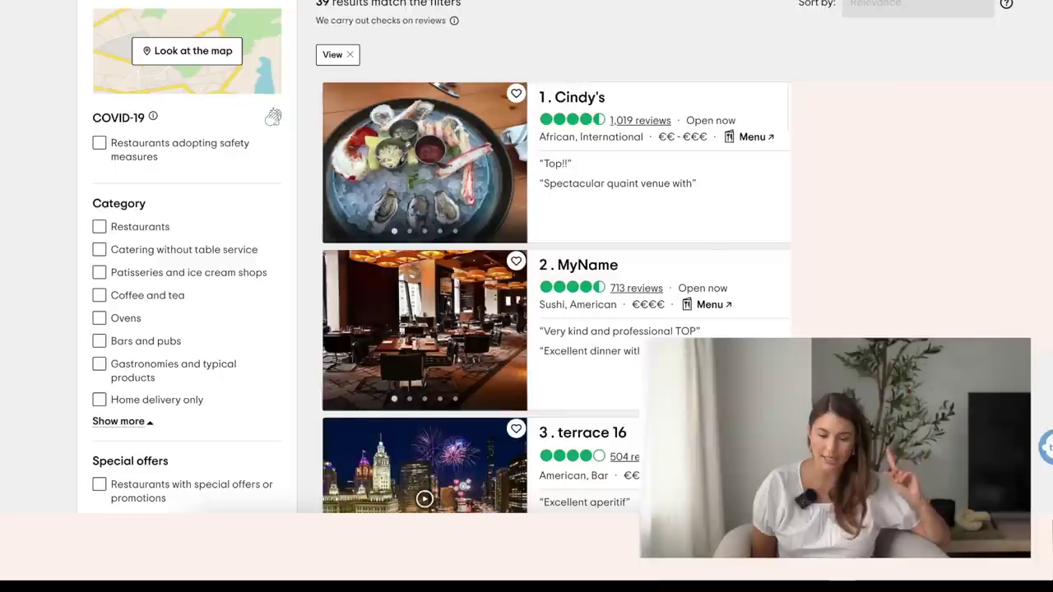
pyautogui.click(505, 178)
pyautogui.click(505, 179)
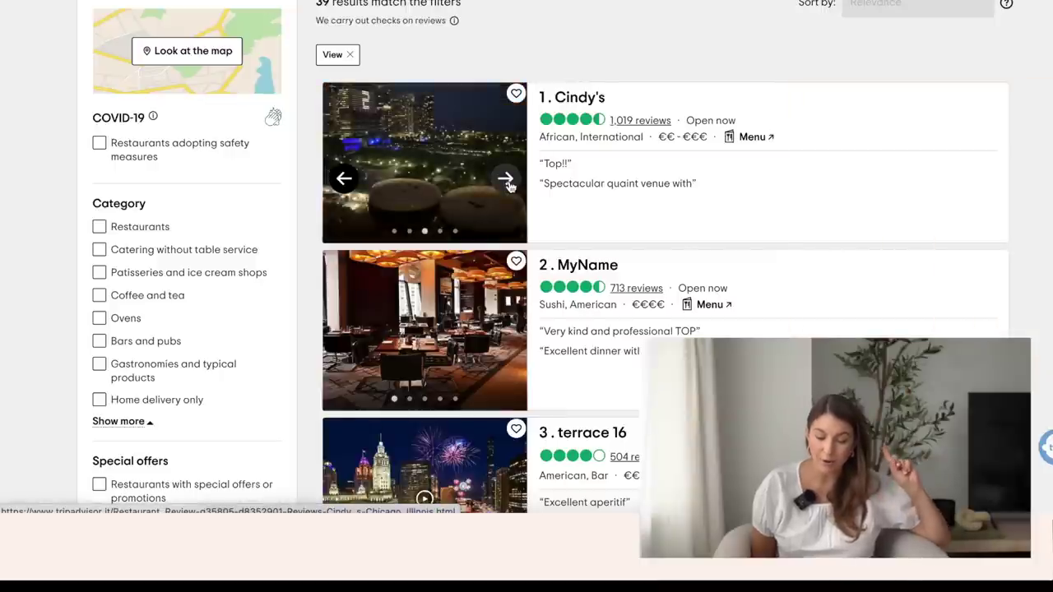
pyautogui.click(507, 181)
pyautogui.click(507, 181)
pyautogui.click(506, 181)
pyautogui.click(506, 181)
pyautogui.click(453, 157)
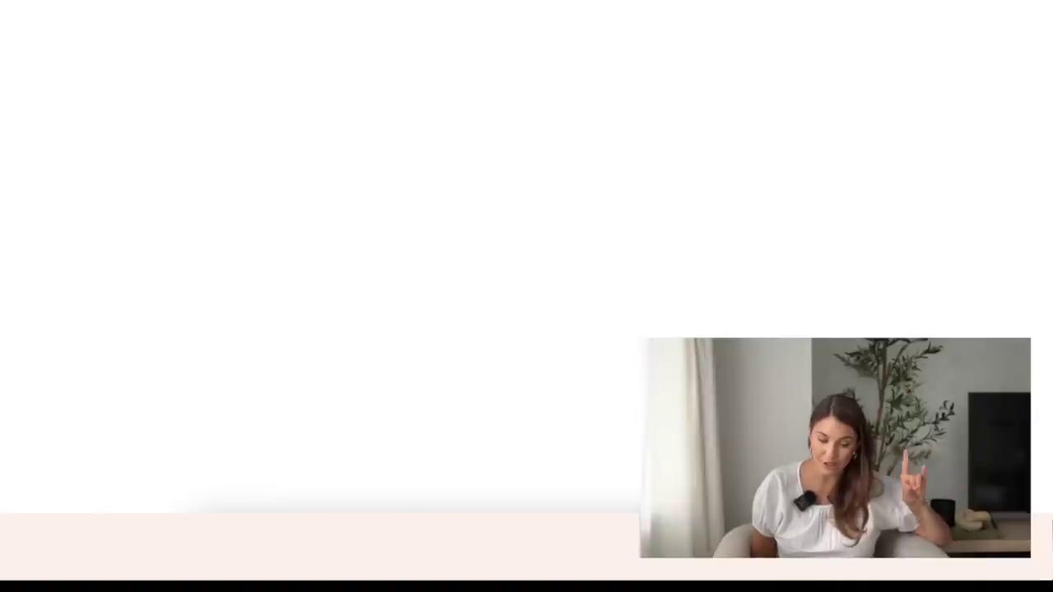
pyautogui.scroll(-2, 498, 381)
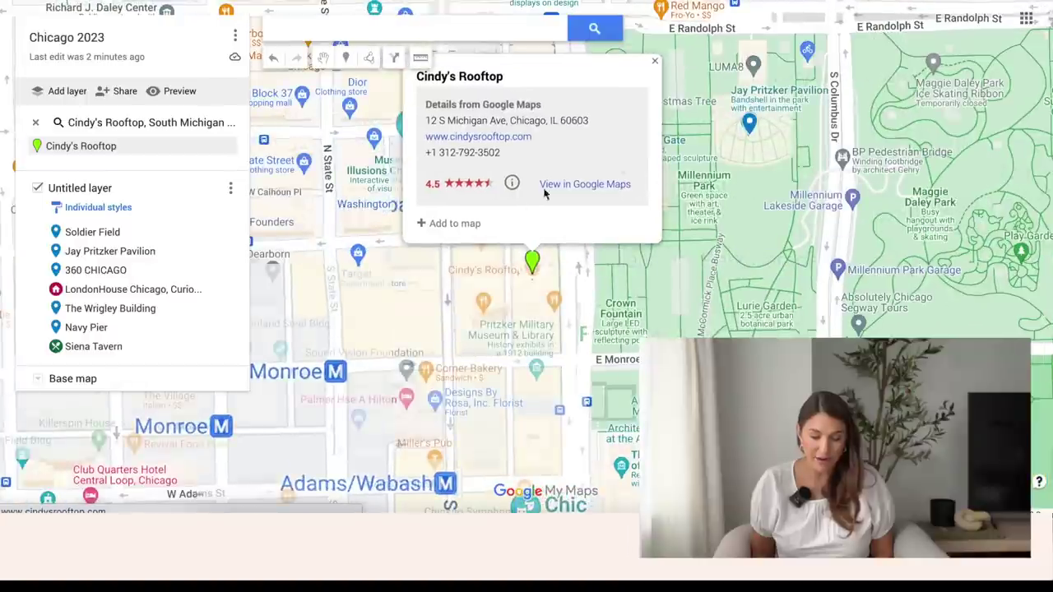
# - In Google My Maps, add Cindy's Rooftop to the Chicago 2023 map and style its marker purple with the cocktail icon
pyautogui.click(446, 221)
pyautogui.click(561, 251)
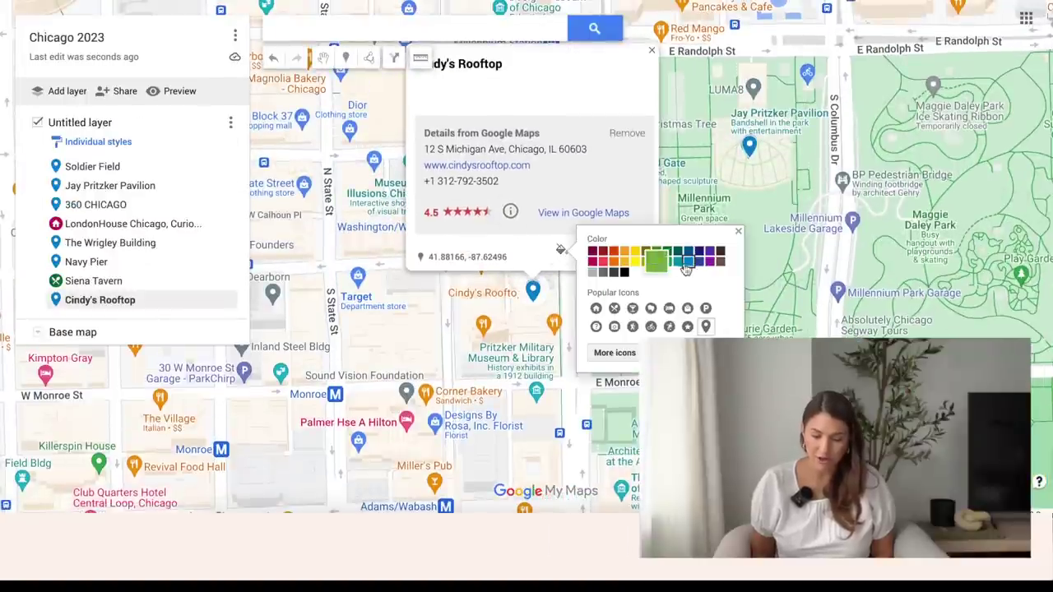
pyautogui.click(632, 308)
pyautogui.click(574, 286)
pyautogui.scroll(-3, 574, 285)
pyautogui.scroll(-2, 574, 285)
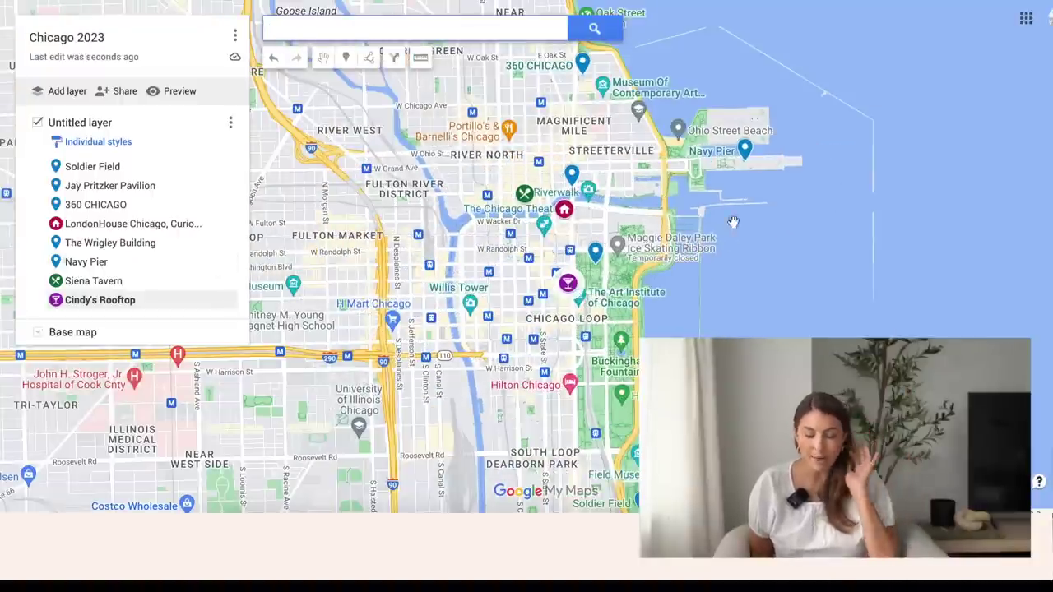
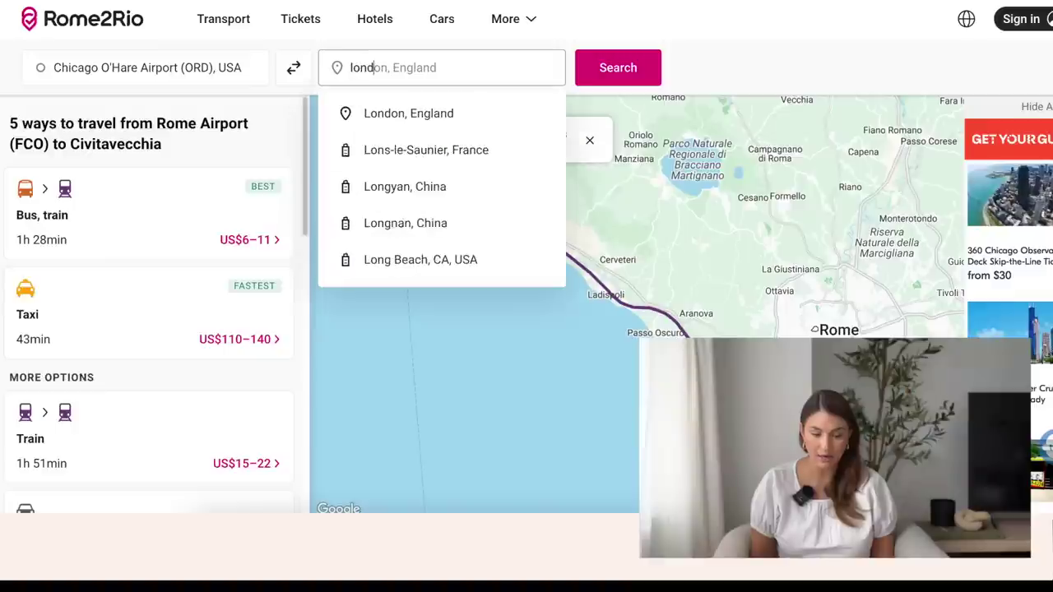
# - On Rome2Rio, search for routes from Chicago O'Hare Airport (ORD) to the first suggested destination
pyautogui.click(412, 110)
pyautogui.click(617, 67)
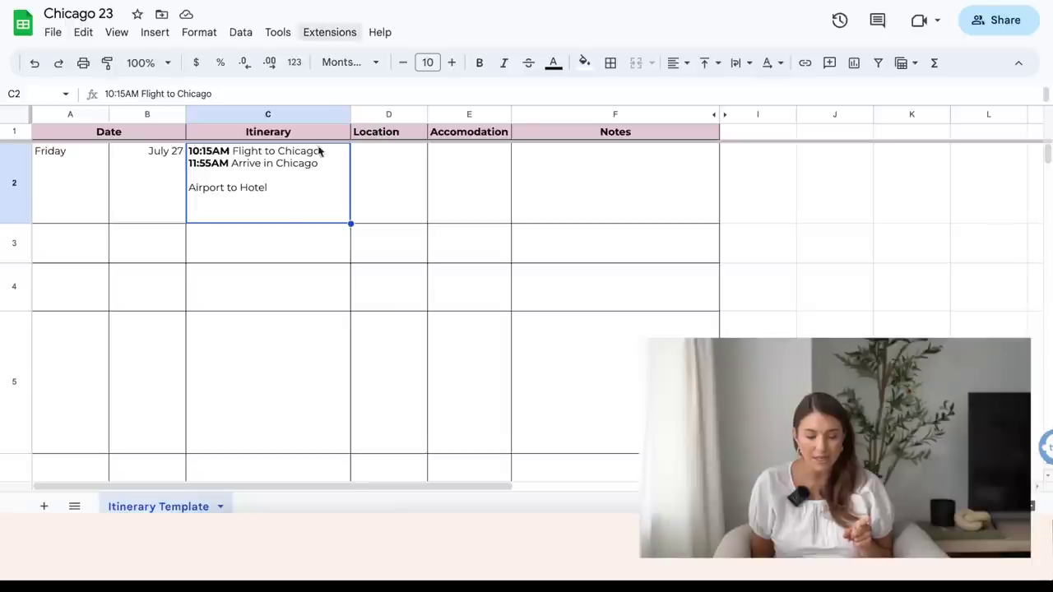
# - In the Chicago 23 spreadsheet's July 27 row, extend the itinerary with "22 Uber to Hotel" and "Check into Hotel", and enter "Hotel booking code:" under Notes
pyautogui.tripleClick(287, 187)
pyautogui.click(281, 188)
pyautogui.write('22 ')
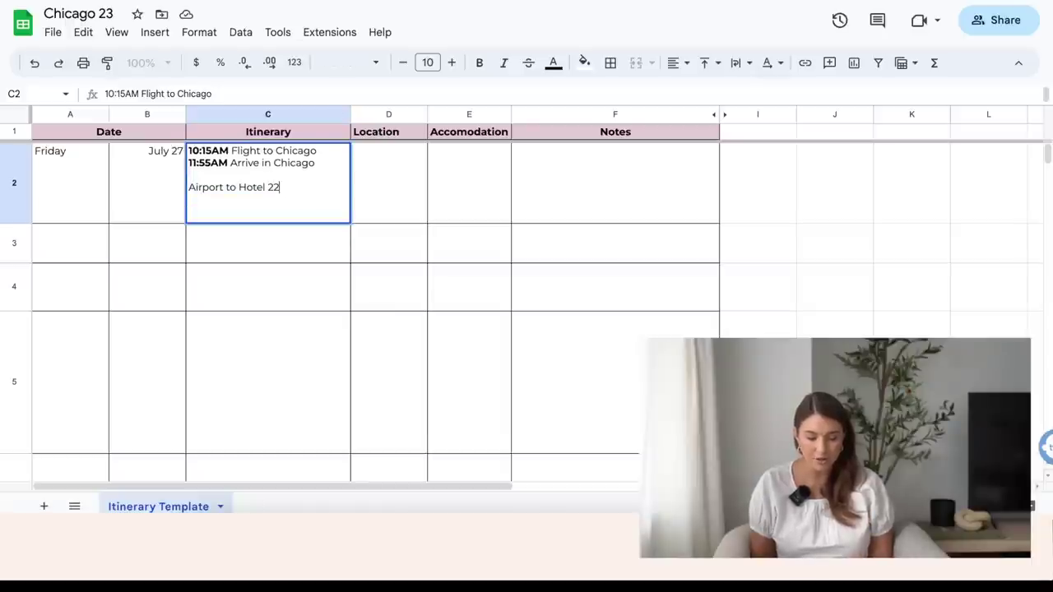
pyautogui.write('Uber to Hotel')
pyautogui.hotkey('alt', 'Return')
pyautogui.hotkey('alt', 'Return')
pyautogui.write('Check into Hotel')
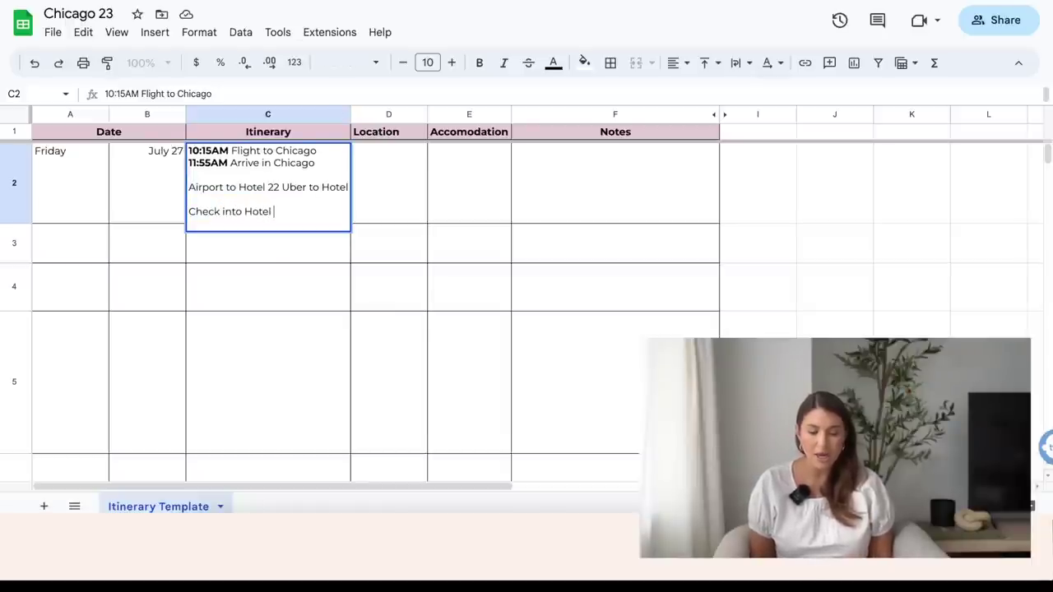
pyautogui.press('Tab')
pyautogui.click(644, 150)
pyautogui.write('Hotel booking code:')
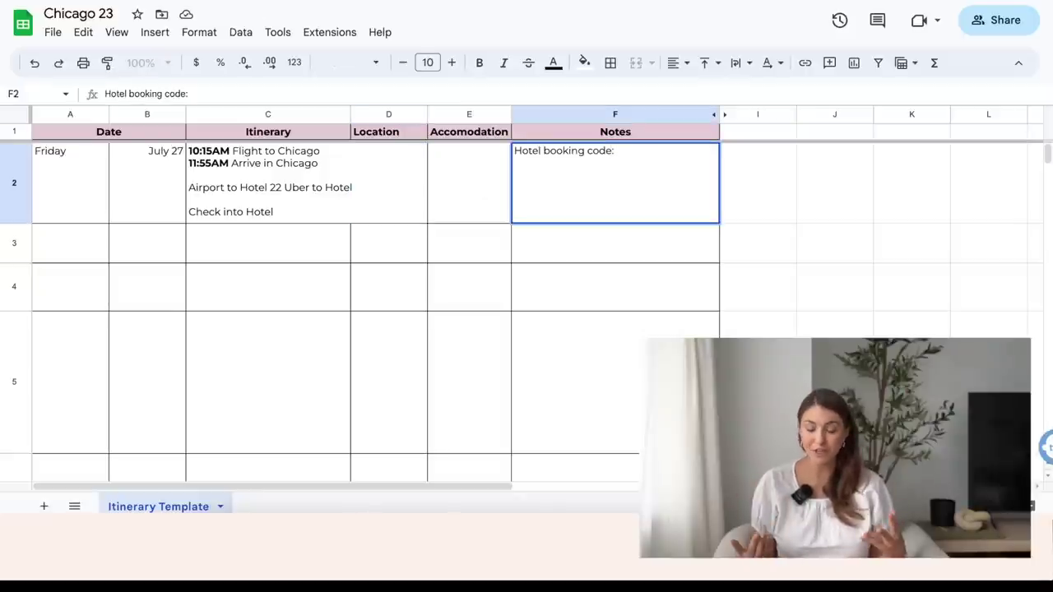
# - Add the line "7:00 Siena Tavern" below "Check into Hotel" in the July 27 itinerary cell
pyautogui.tripleClick(279, 214)
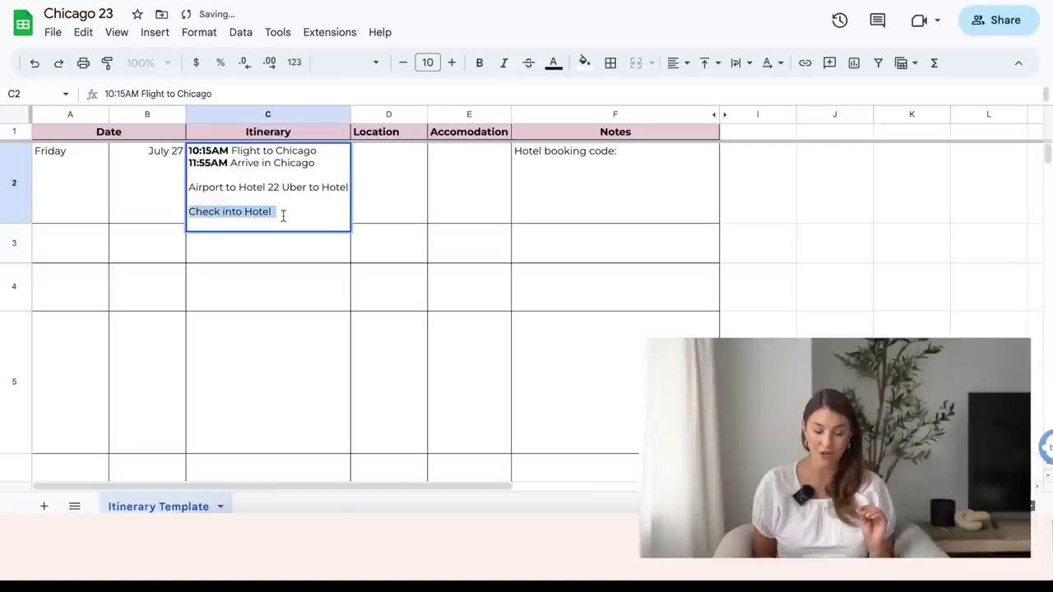
pyautogui.click(278, 213)
pyautogui.hotkey('alt', 'Return')
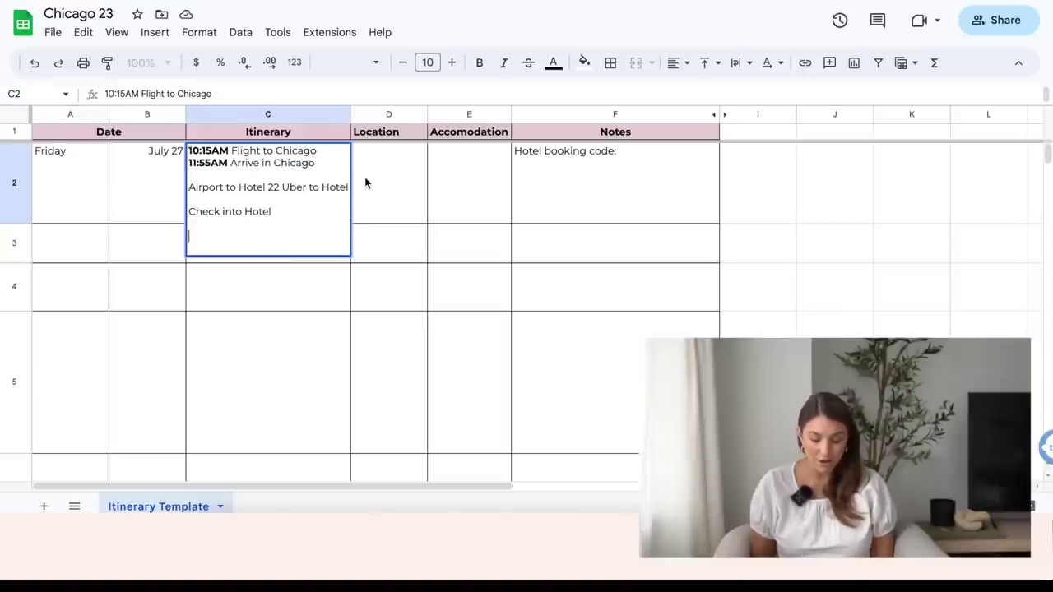
pyautogui.write('00 Siena Tavern')
pyautogui.press('Return')
pyautogui.click(260, 229)
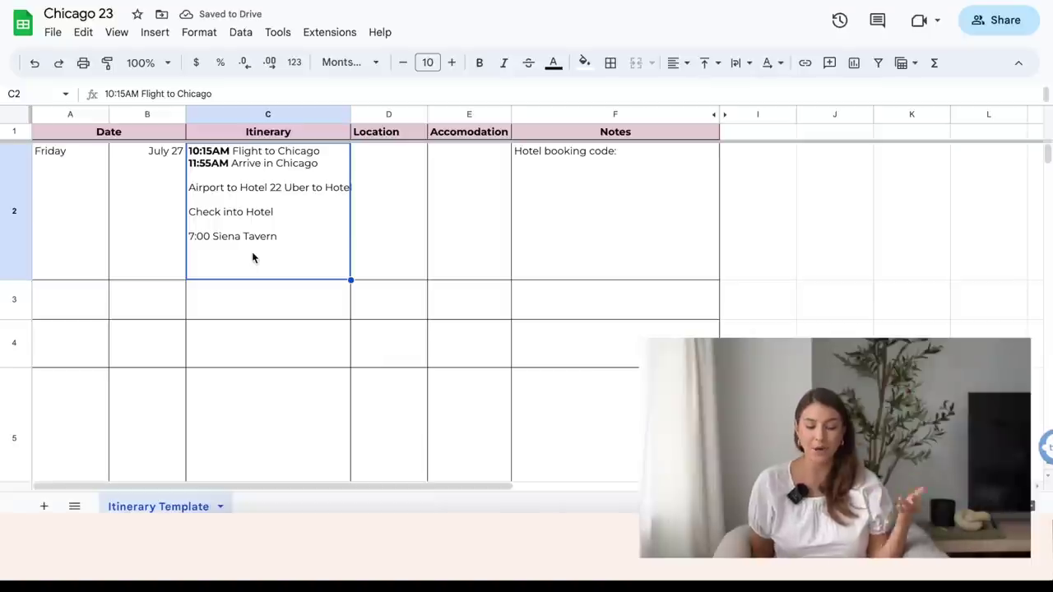
# - In row 3's Itinerary cell, enter "9:00 AM River Cruise" with "12:00 Obsercation deck" on the line below
pyautogui.click(266, 296)
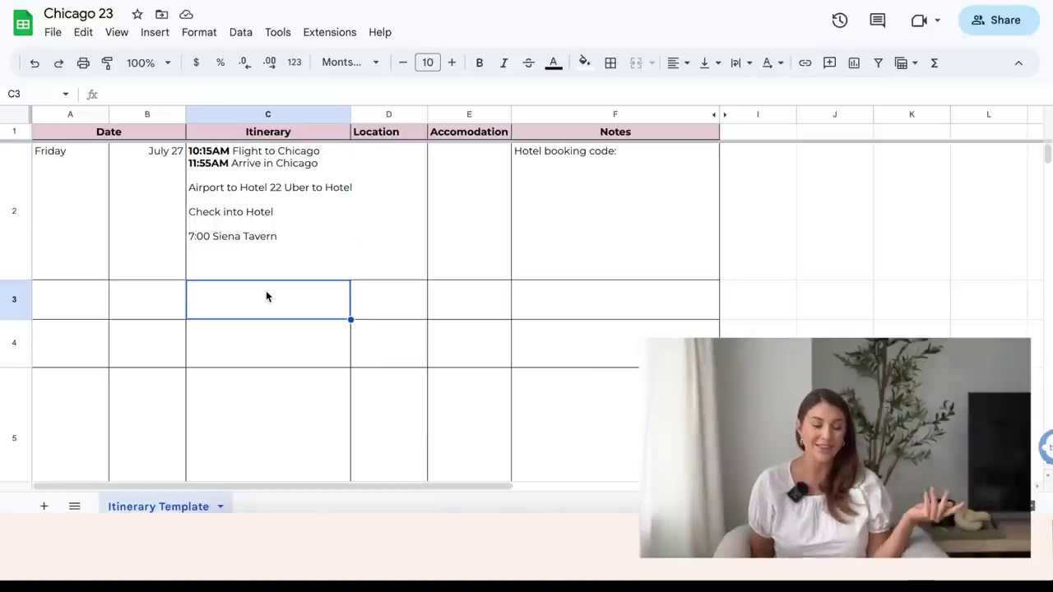
pyautogui.doubleClick(265, 292)
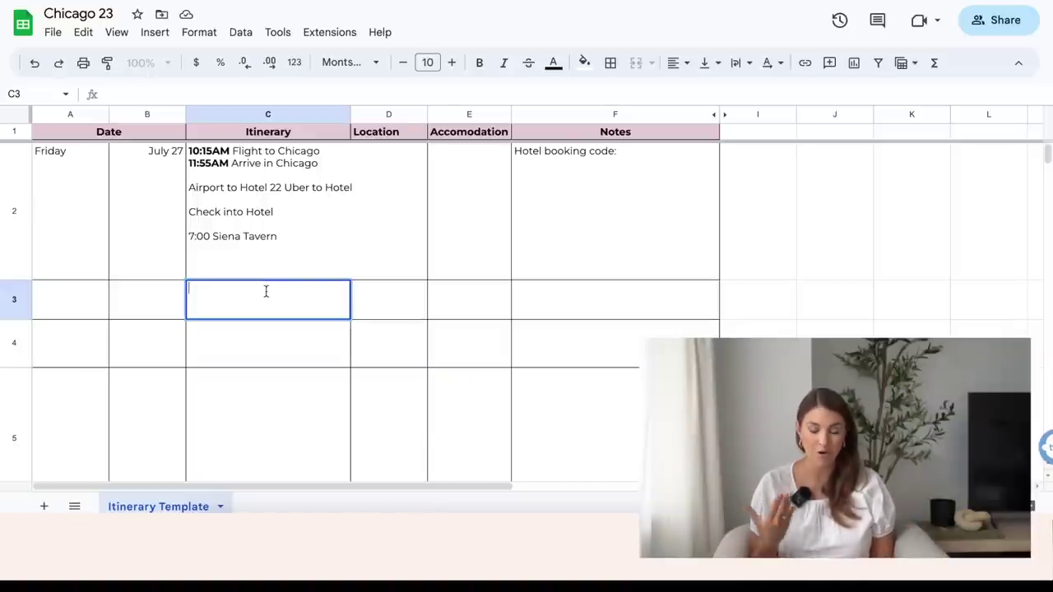
pyautogui.write('9:00 AM River Cruise')
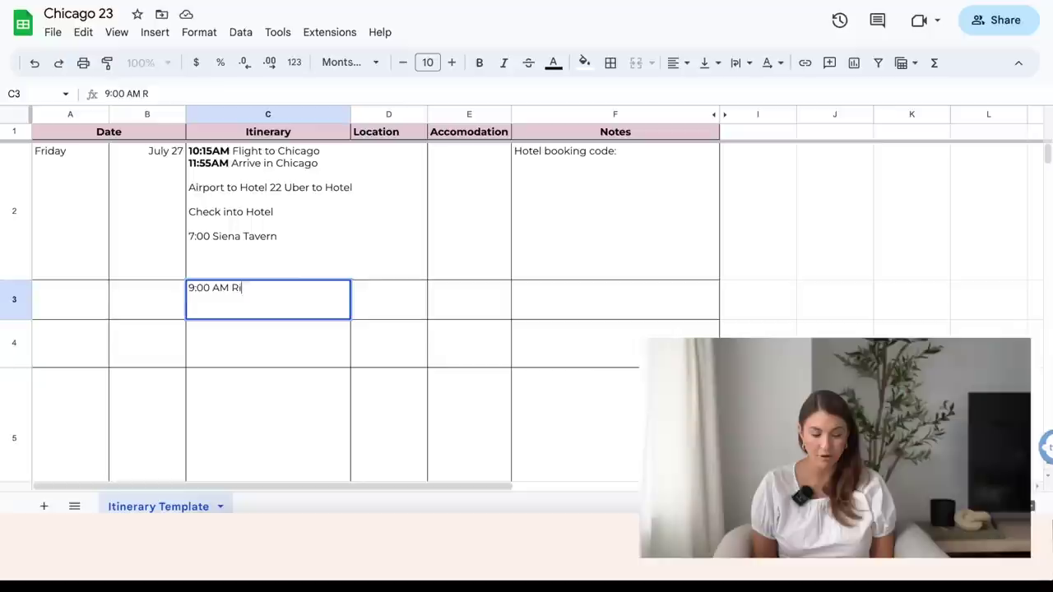
pyautogui.press('Return')
pyautogui.doubleClick(322, 312)
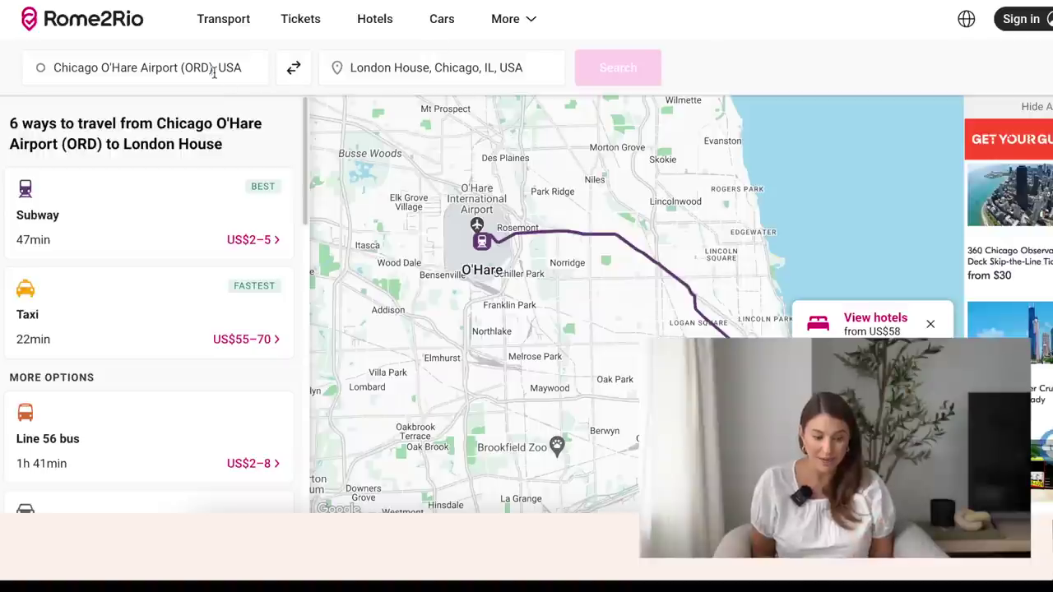
# - Switch to Rome2Rio, search for routes from Wrigley Building to John Hancock Center, and review the transport options
pyautogui.click(215, 73)
pyautogui.write('wrigley ')
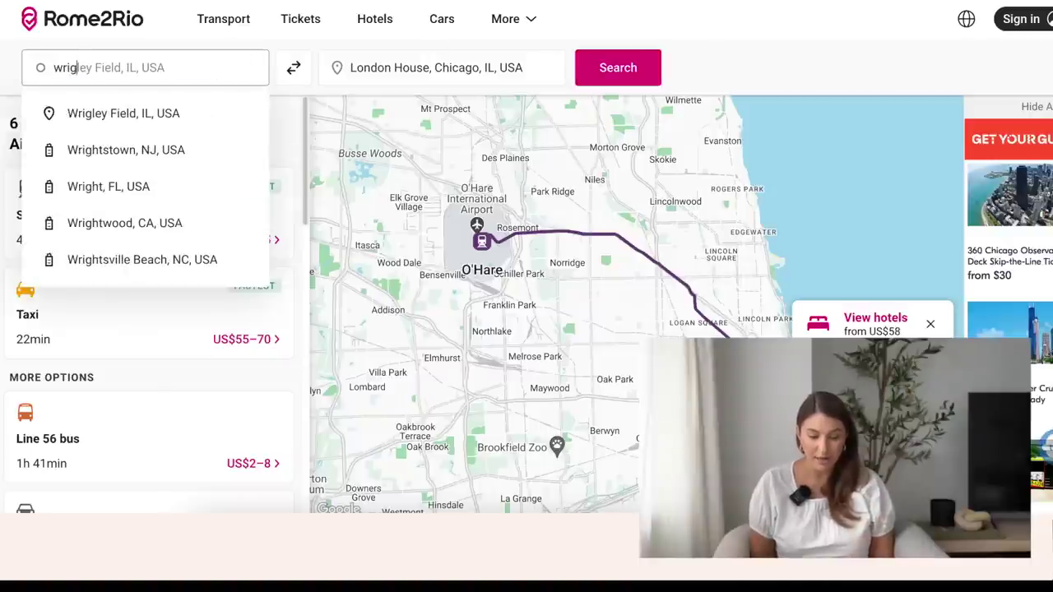
pyautogui.write('fiel')
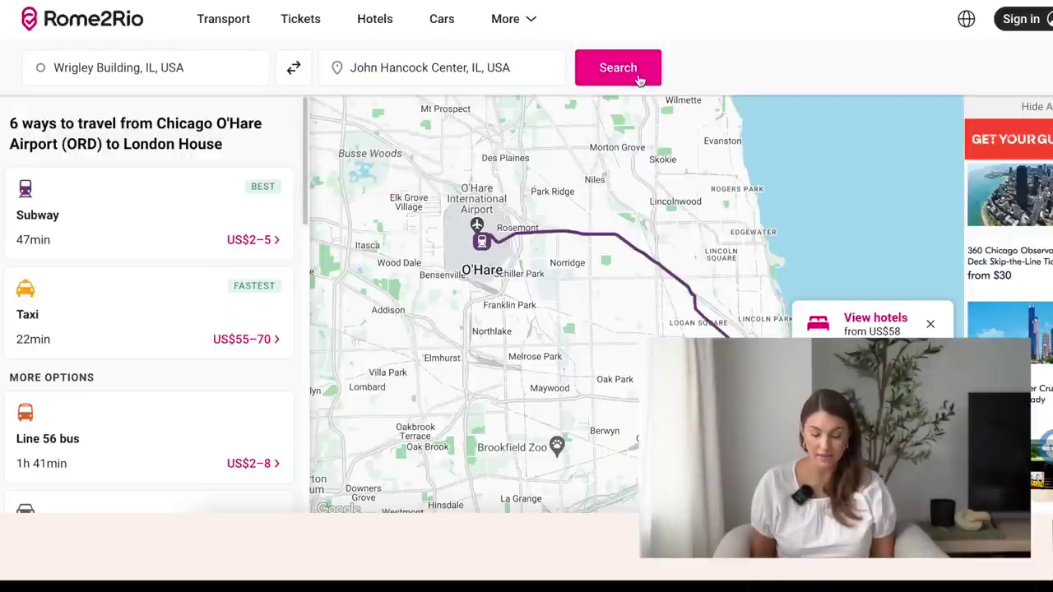
pyautogui.click(637, 73)
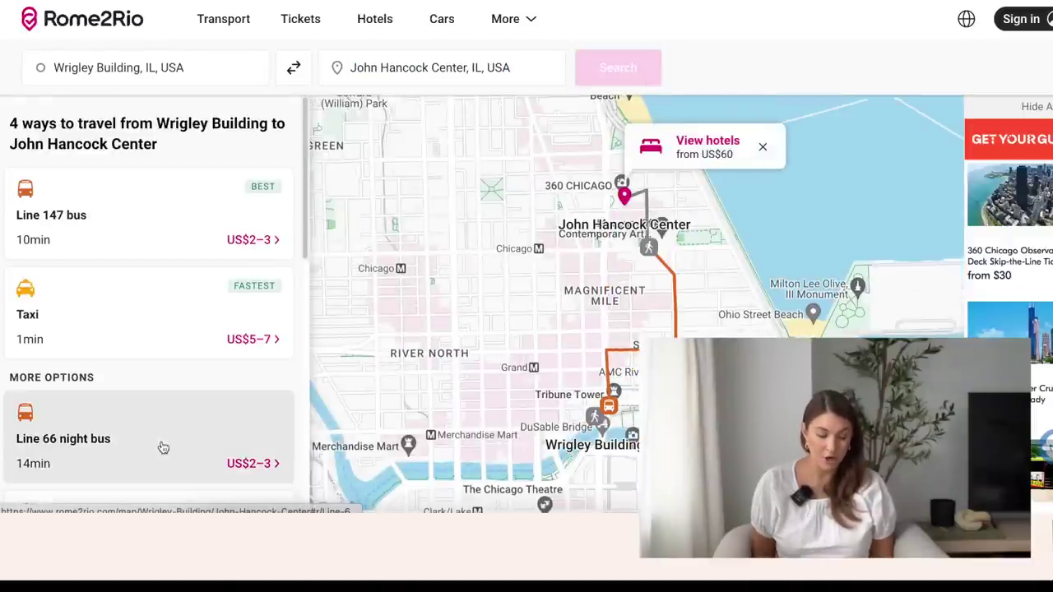
pyautogui.scroll(-1, 162, 447)
pyautogui.scroll(-1, 162, 448)
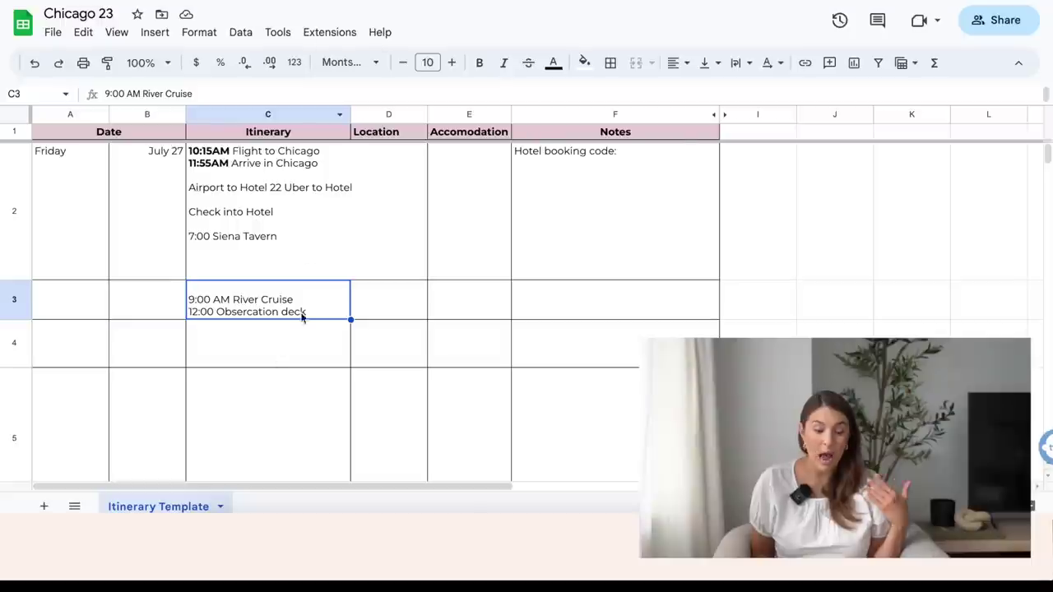
pyautogui.doubleClick(302, 317)
pyautogui.click(305, 289)
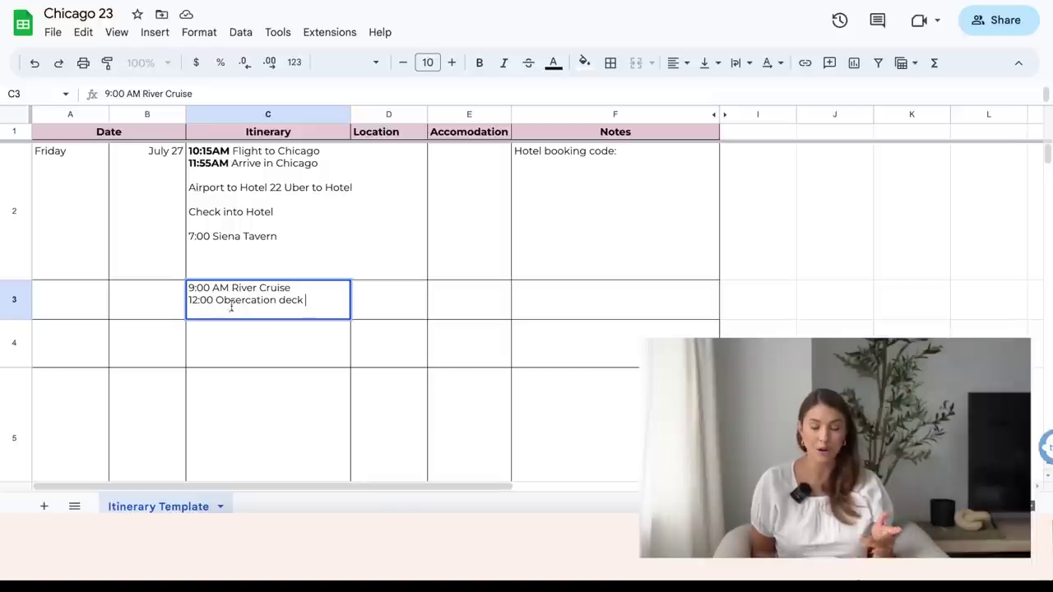
pyautogui.click(296, 330)
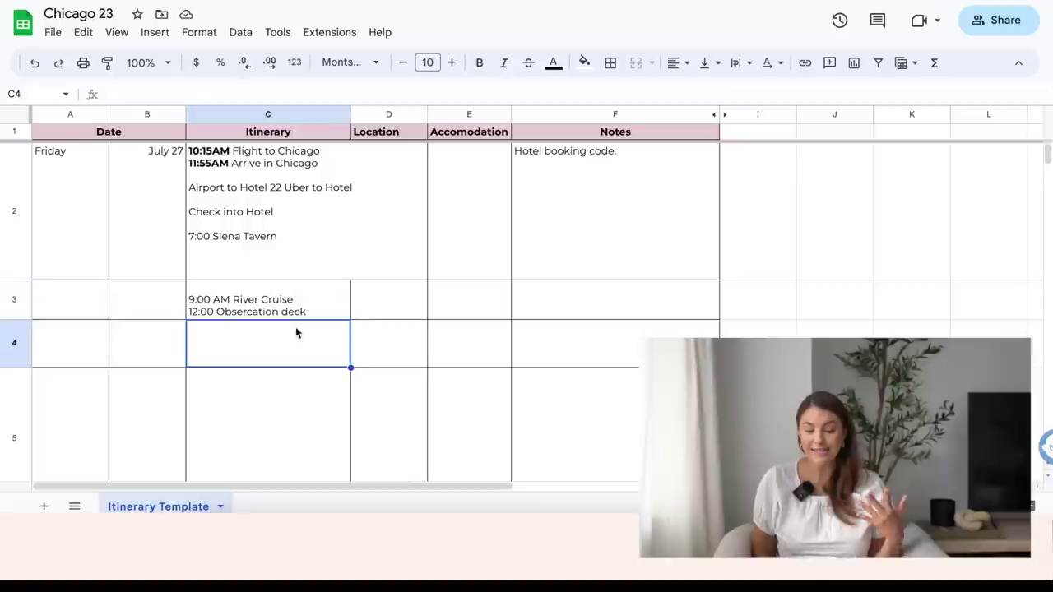